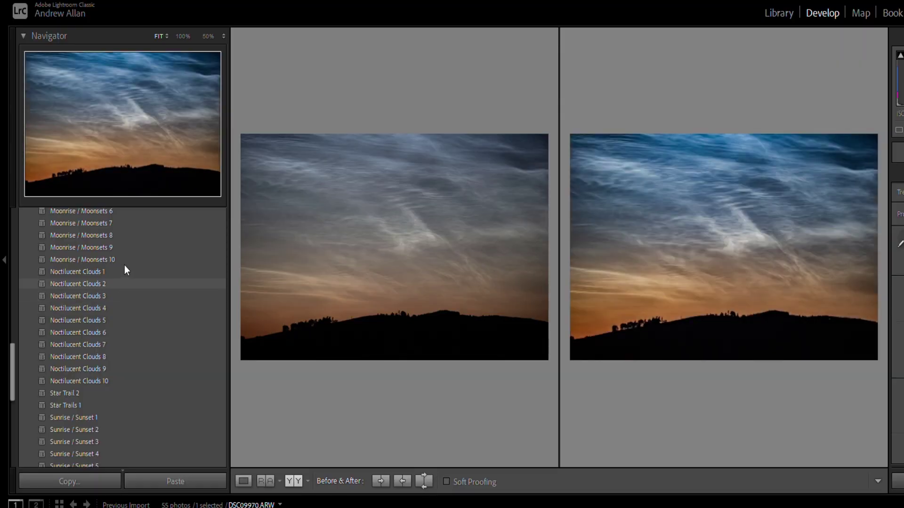
# Apply the Noctilucent Clouds 2 preset to the noctilucent-cloud photo.
pyautogui.click(124, 265)
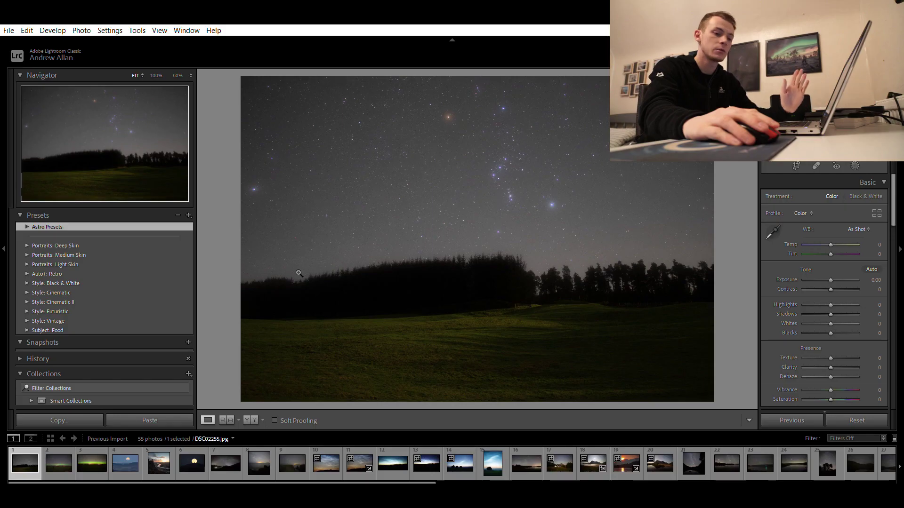
# Scroll the filmstrip to bring up DSC02255.jpg, the starry sky over a treeline.
pyautogui.moveTo(216, 474); pyautogui.dragTo(705, 475)
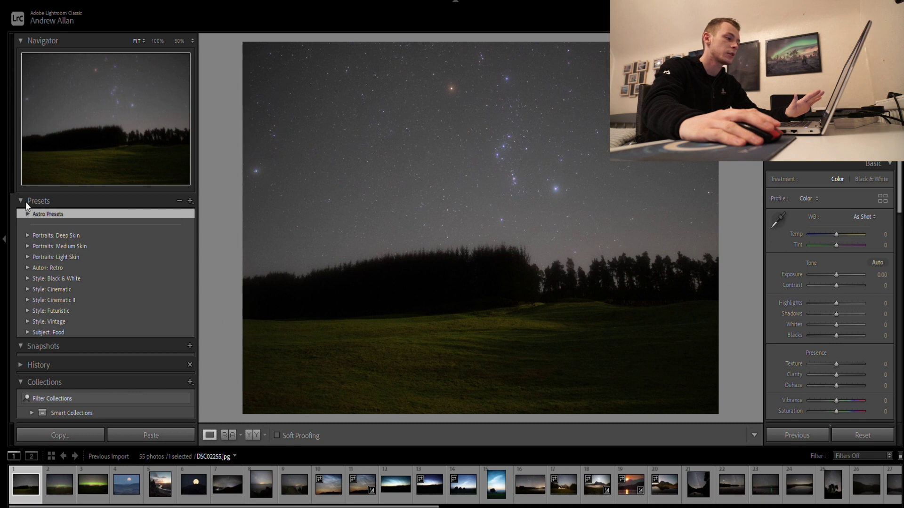
# Expand the Astro Presets folder and browse through its list of presets.
pyautogui.click(27, 213)
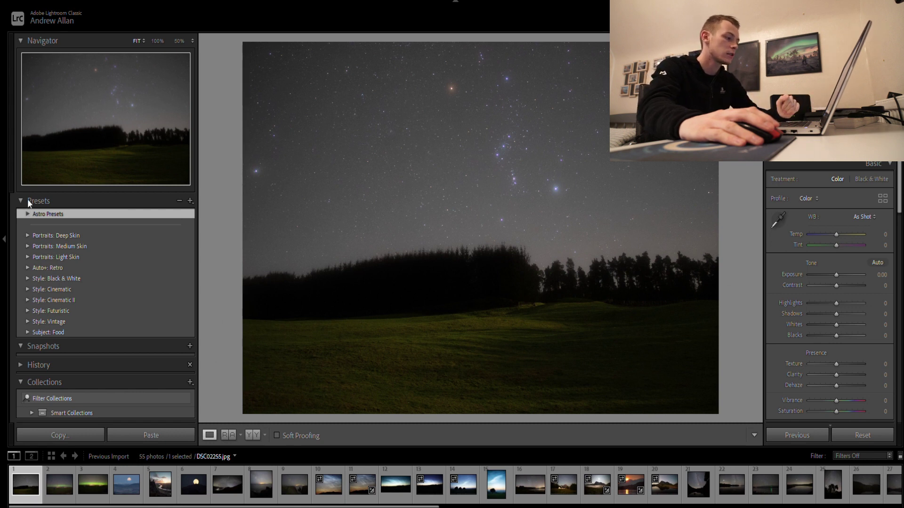
pyautogui.scroll(-10, 112, 267)
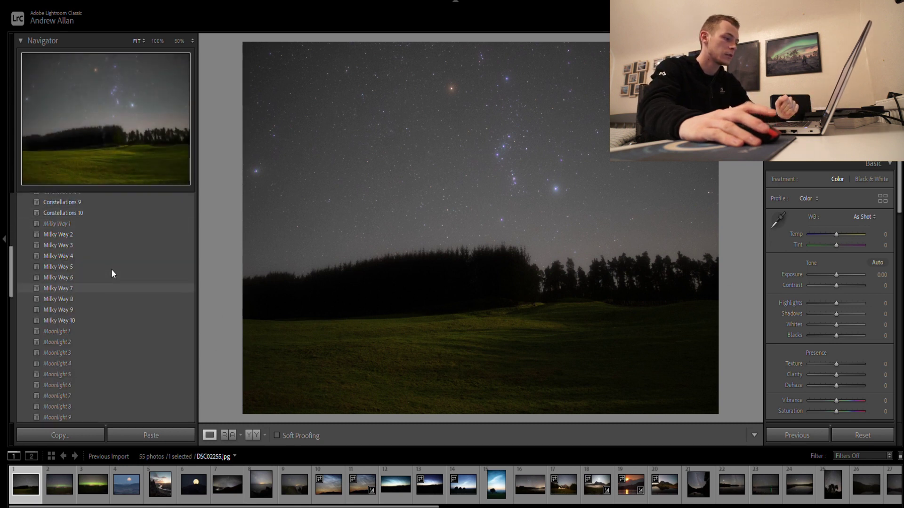
pyautogui.scroll(-8, 111, 273)
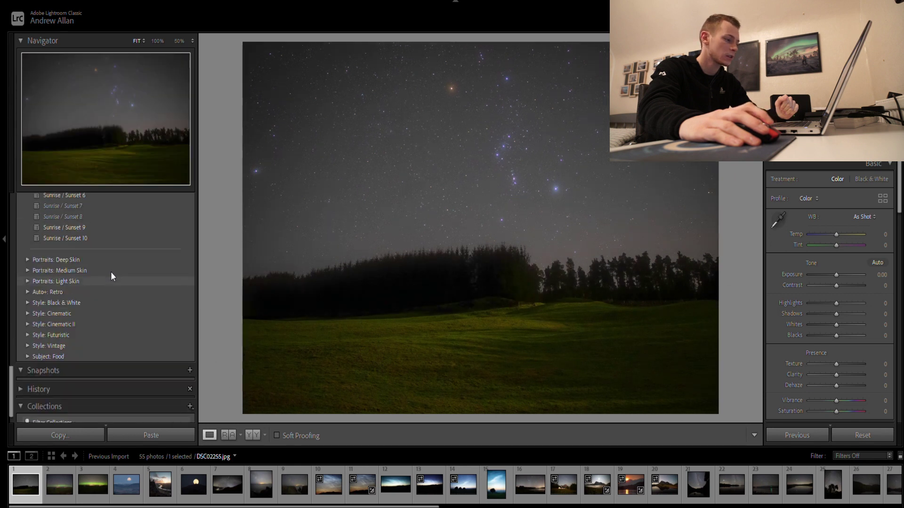
pyautogui.scroll(6, 110, 285)
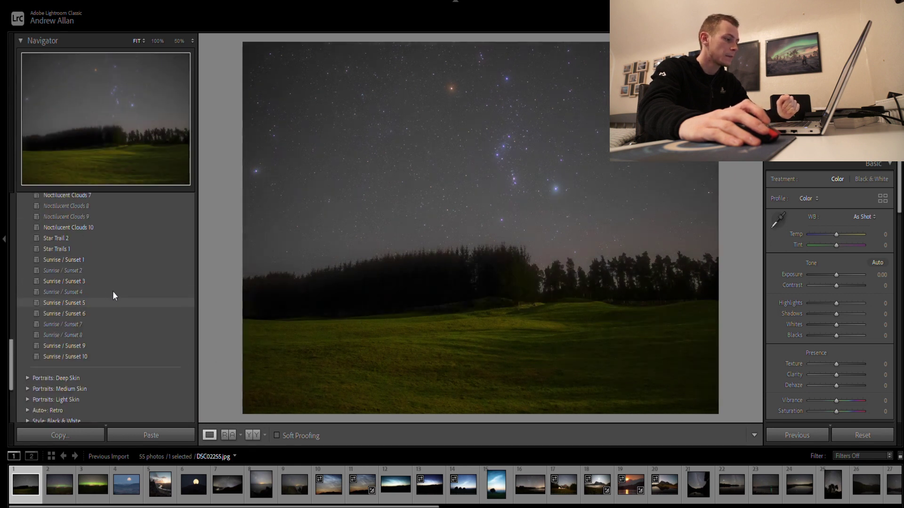
pyautogui.scroll(12, 113, 292)
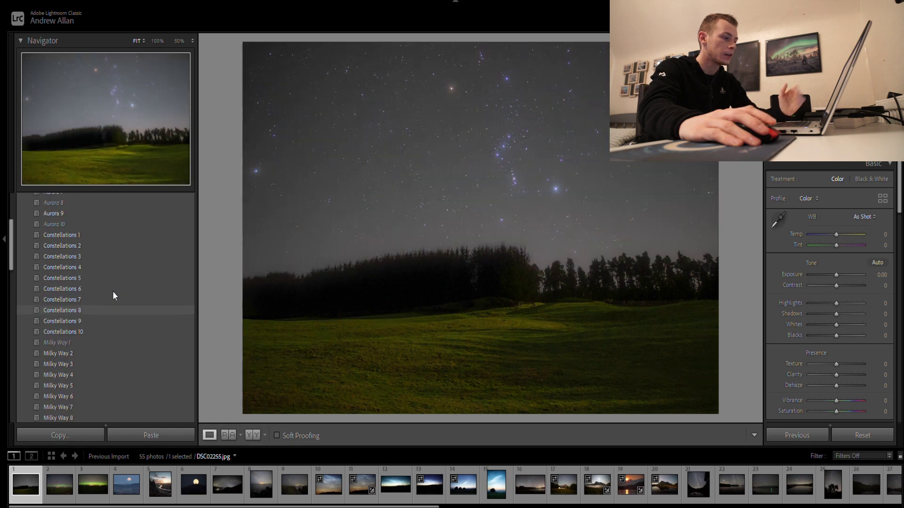
pyautogui.scroll(-3, 113, 294)
pyautogui.scroll(3, 113, 294)
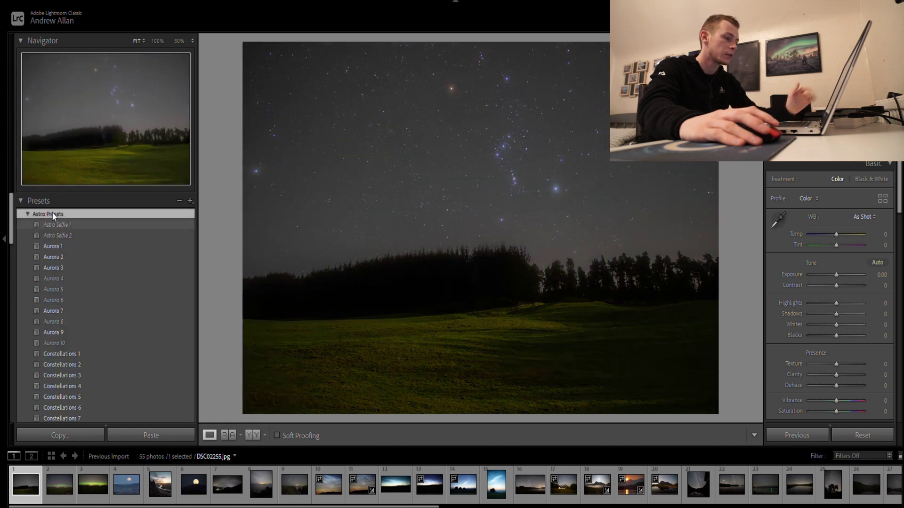
pyautogui.scroll(-5, 108, 291)
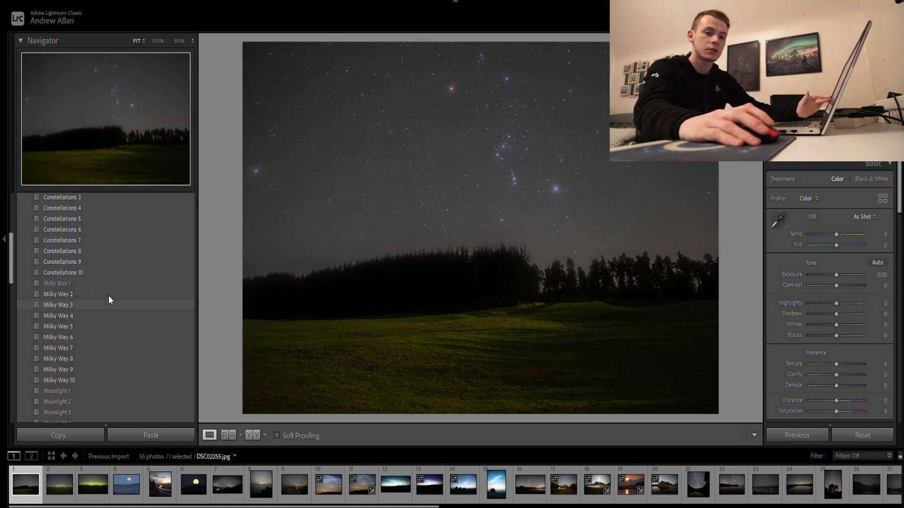
pyautogui.scroll(5, 108, 299)
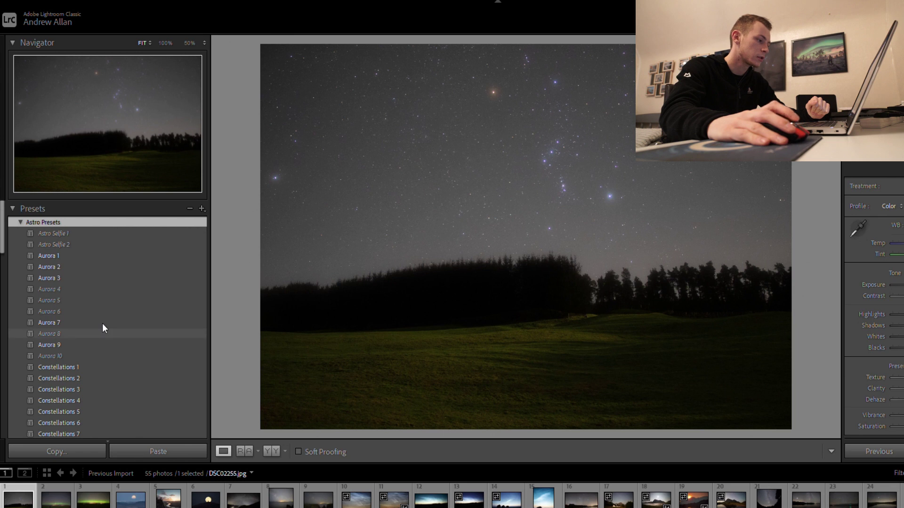
pyautogui.scroll(-4, 105, 329)
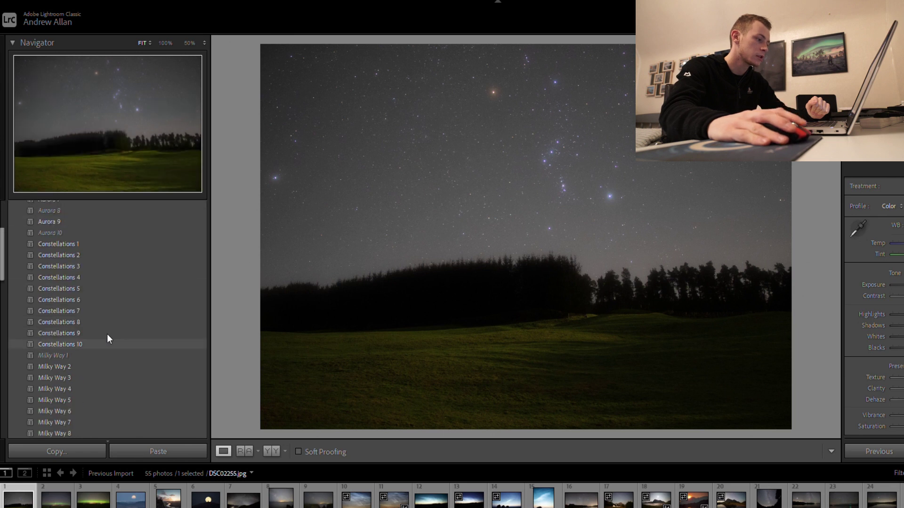
# Apply Constellations 4 to DSC02255.jpg and show it in Before & After view.
pyautogui.click(91, 231)
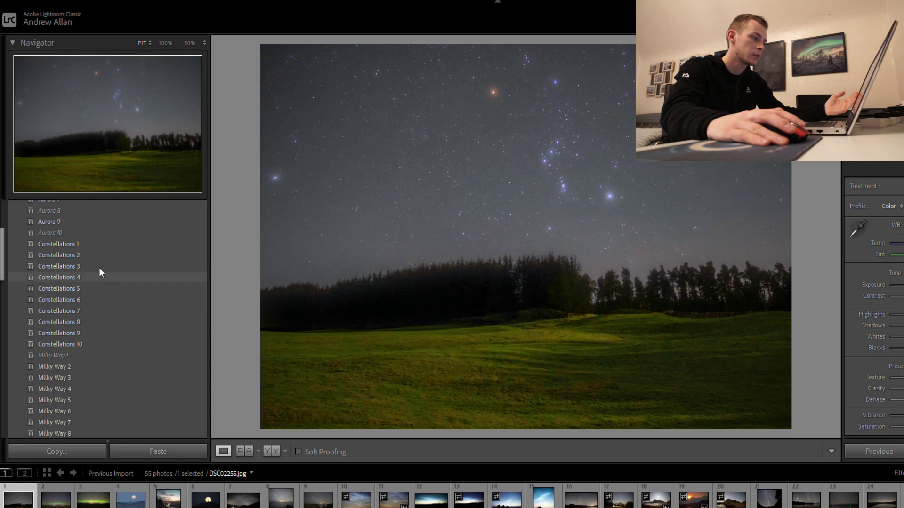
pyautogui.click(100, 267)
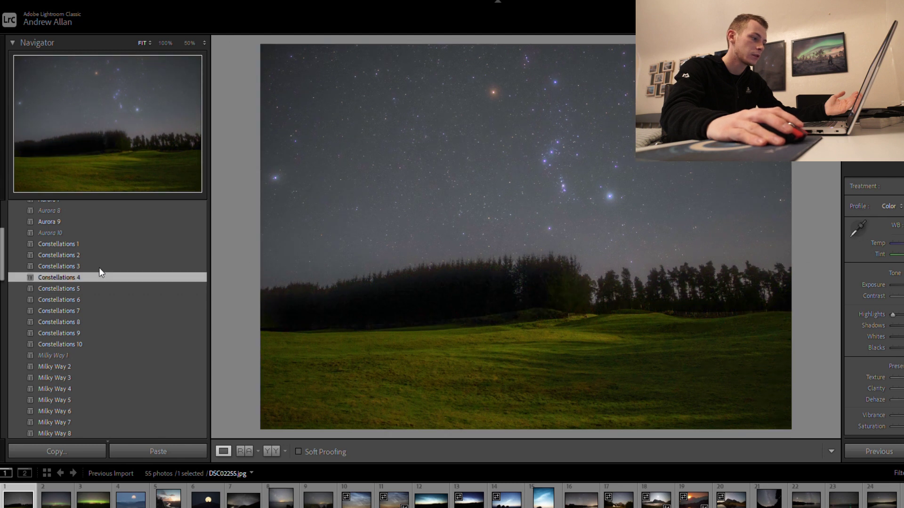
pyautogui.click(269, 450)
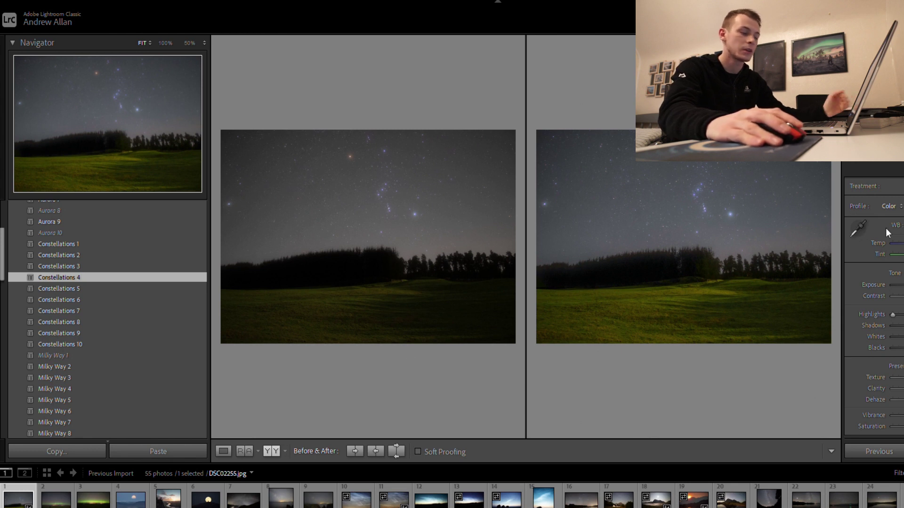
# Try Aurora 2 through Aurora 9 on the first aurora photo, ending with Aurora 2.
pyautogui.click(56, 500)
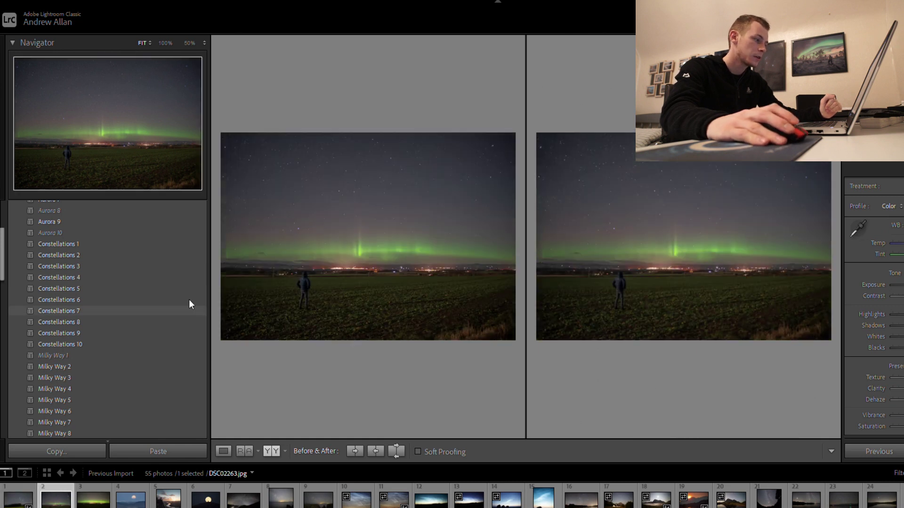
pyautogui.scroll(5, 135, 300)
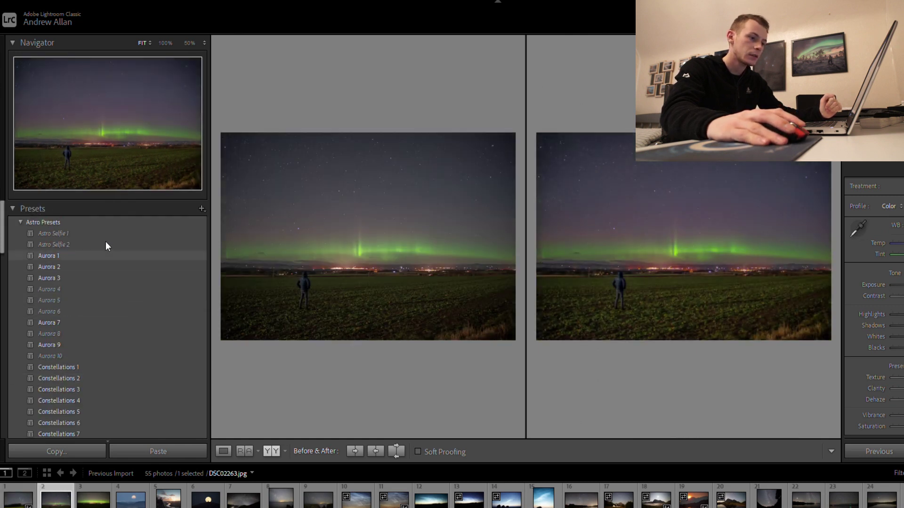
pyautogui.click(103, 259)
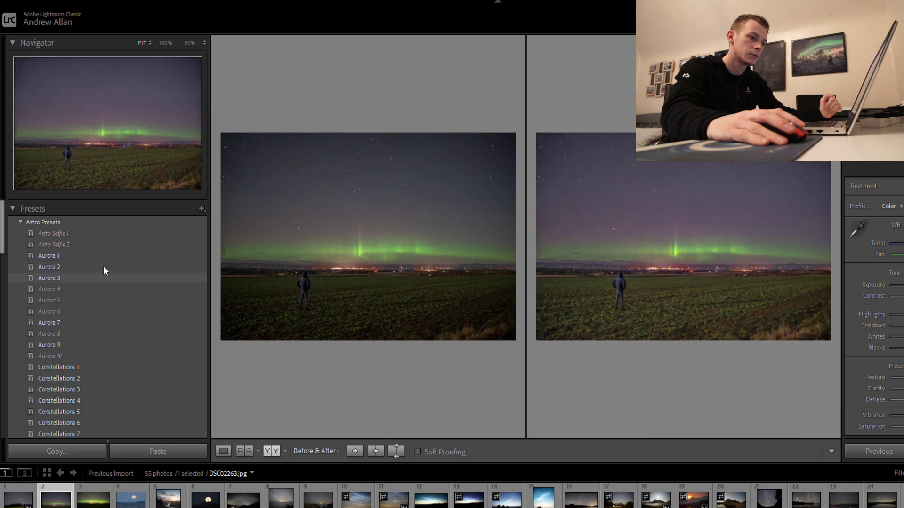
pyautogui.click(102, 291)
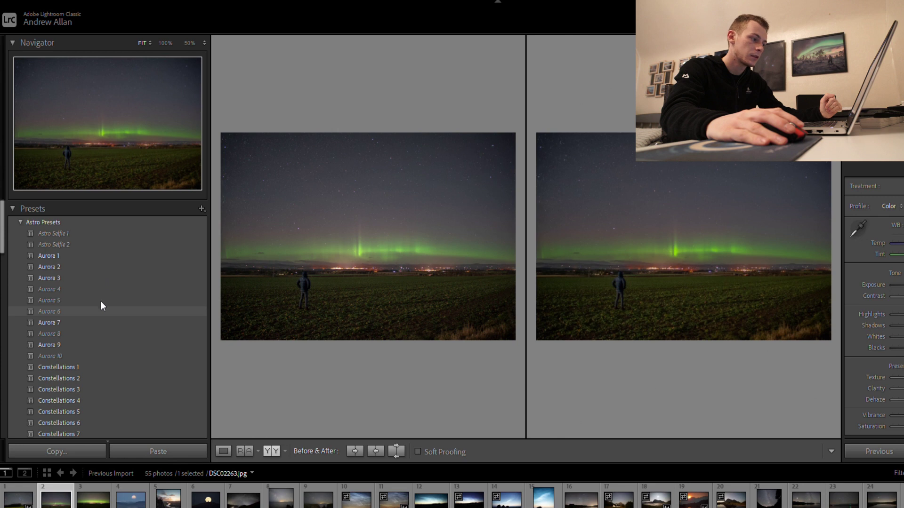
pyautogui.click(101, 306)
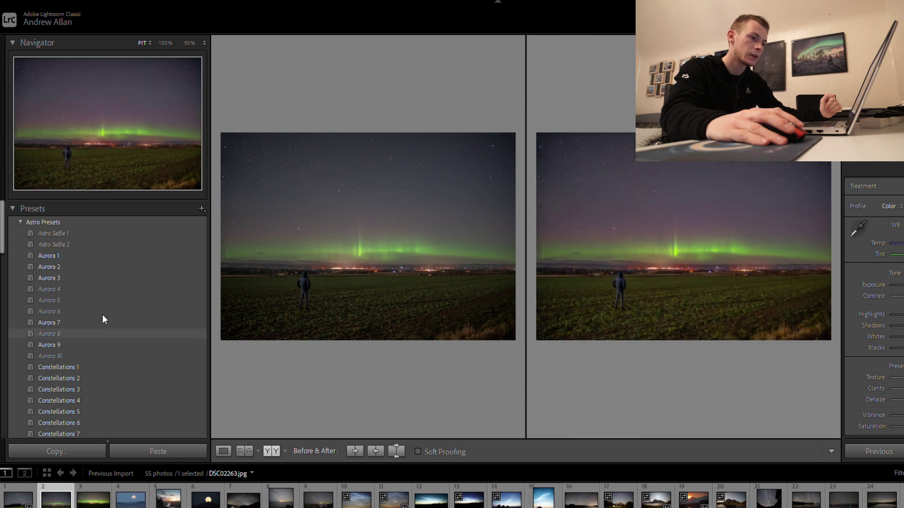
pyautogui.click(103, 314)
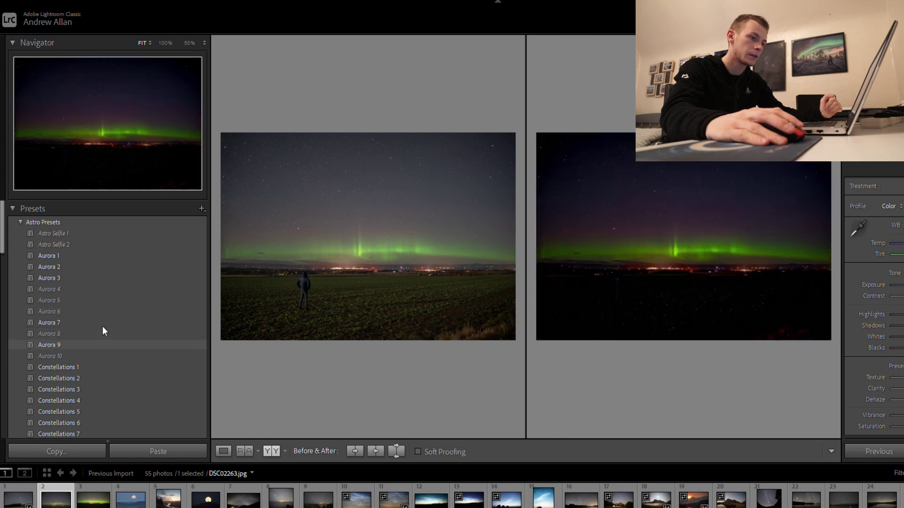
pyautogui.click(103, 326)
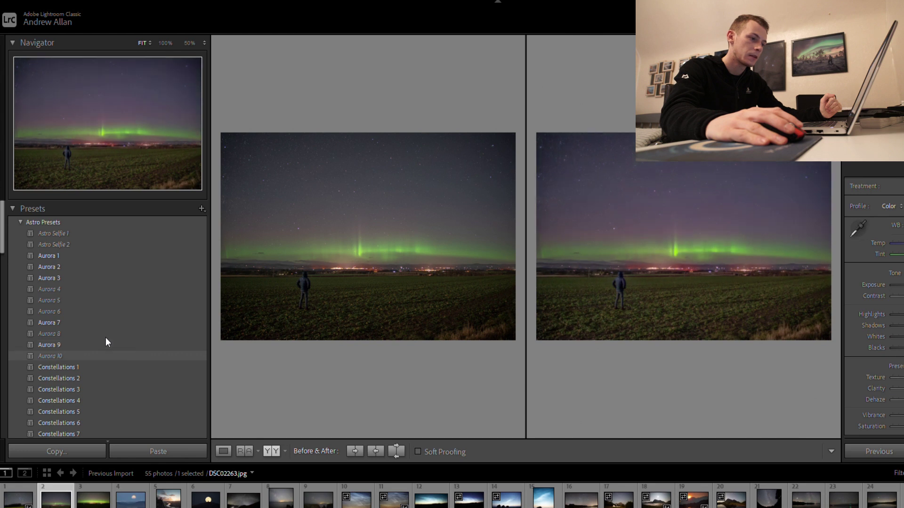
pyautogui.click(105, 328)
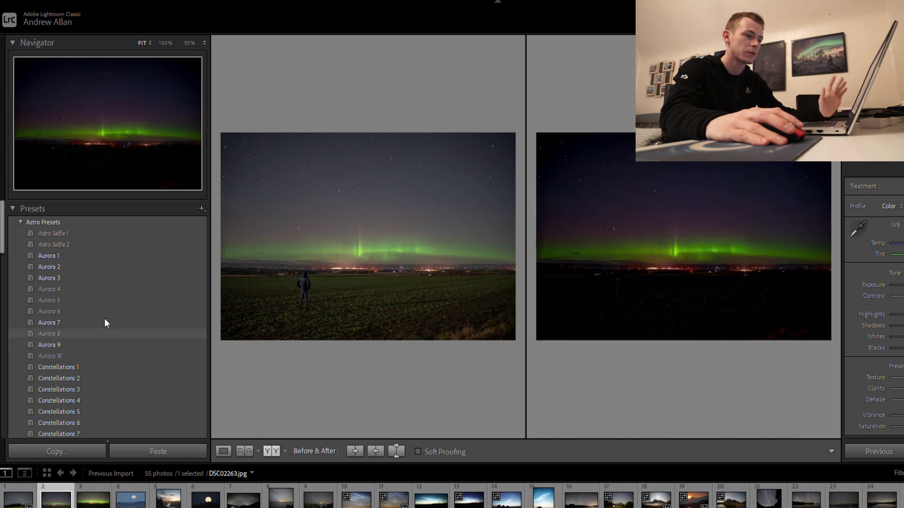
pyautogui.click(104, 312)
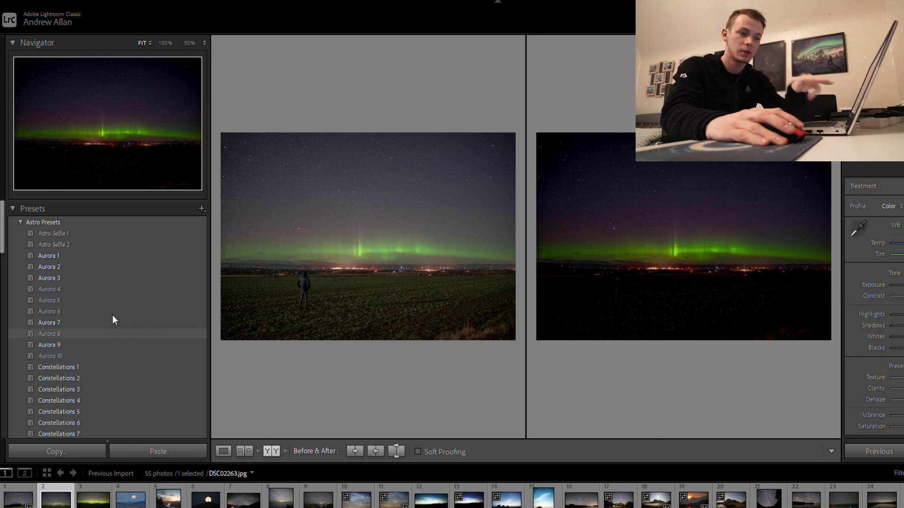
pyautogui.click(112, 319)
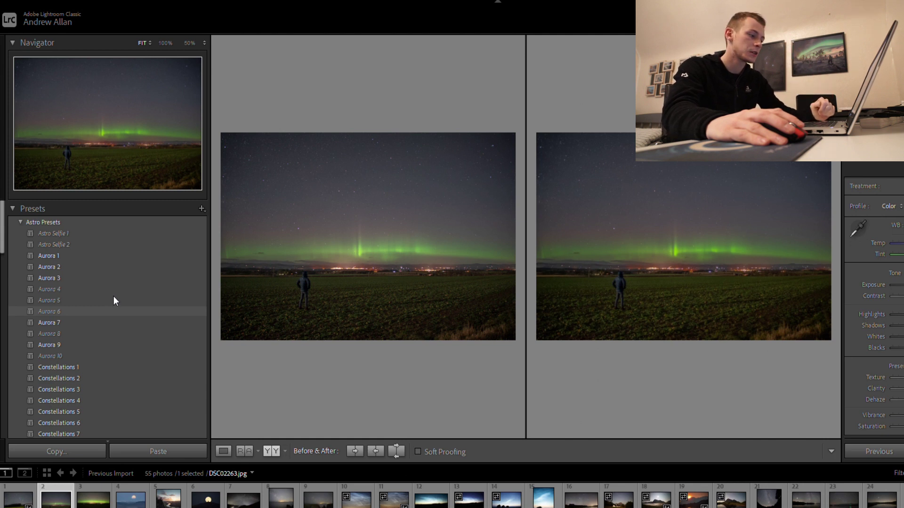
pyautogui.click(114, 297)
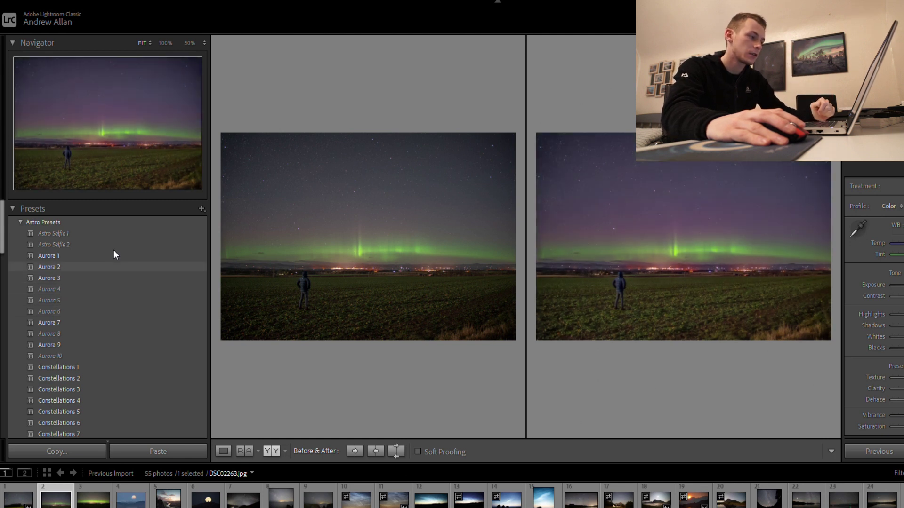
pyautogui.click(114, 267)
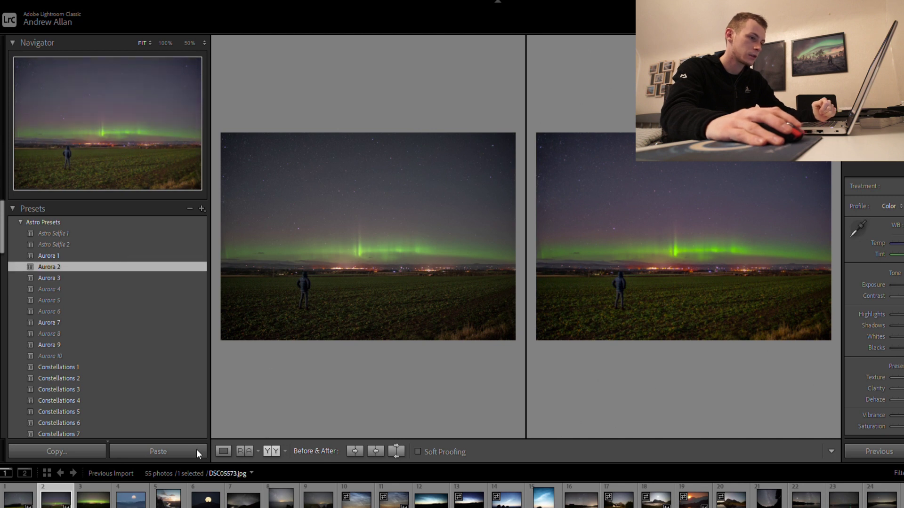
# Give the second aurora photo Aurora 10, then select the moonrise photo best one.jpg.
pyautogui.press('Right')
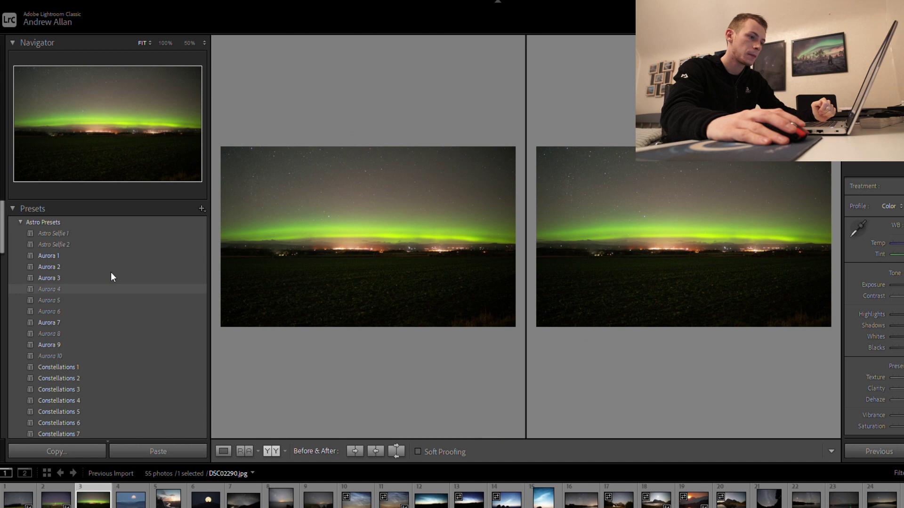
pyautogui.click(111, 273)
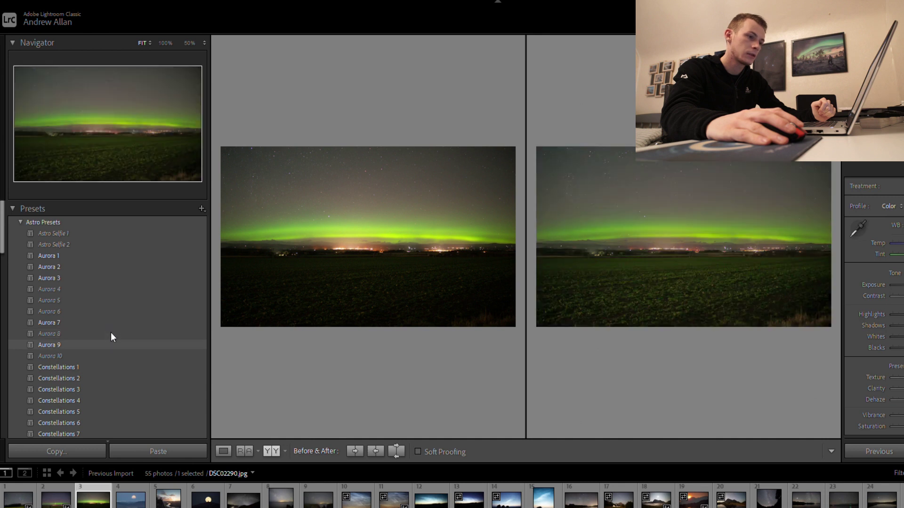
pyautogui.click(113, 348)
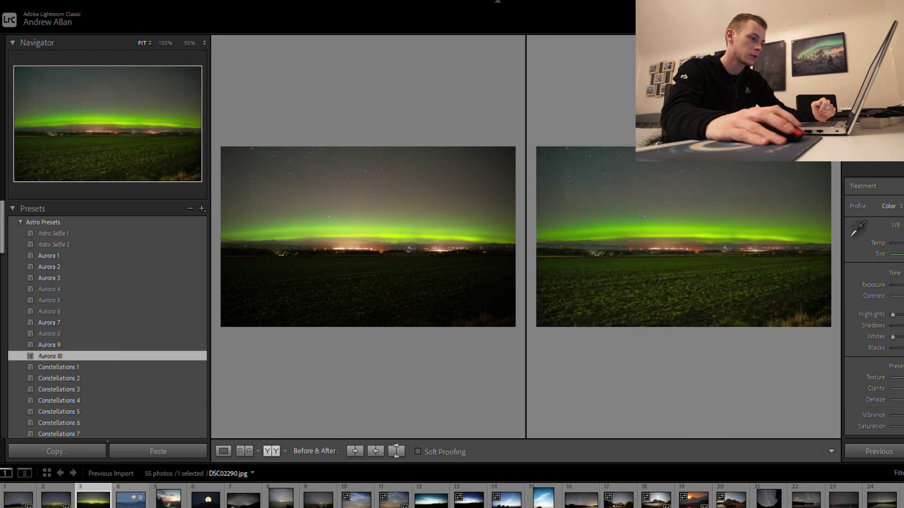
pyautogui.click(130, 498)
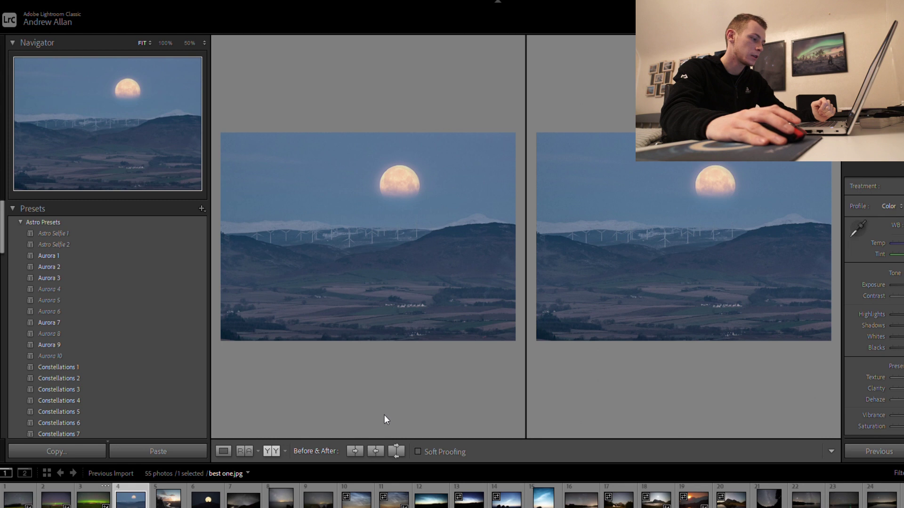
# Compare Moonrise / Moonsets 1–4 on best one.jpg, keep Moonsets 2, then select DSC05573.jpg.
pyautogui.scroll(-5, 154, 317)
pyautogui.scroll(-4, 150, 326)
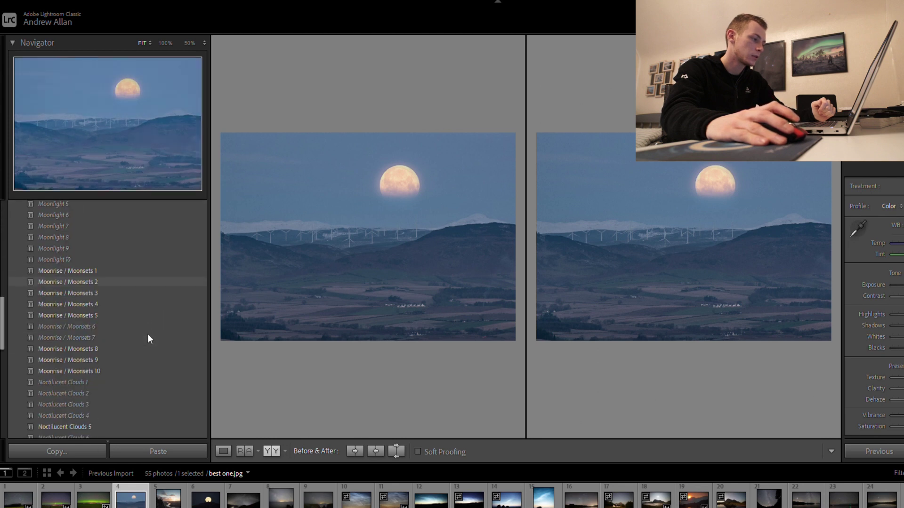
pyautogui.click(137, 261)
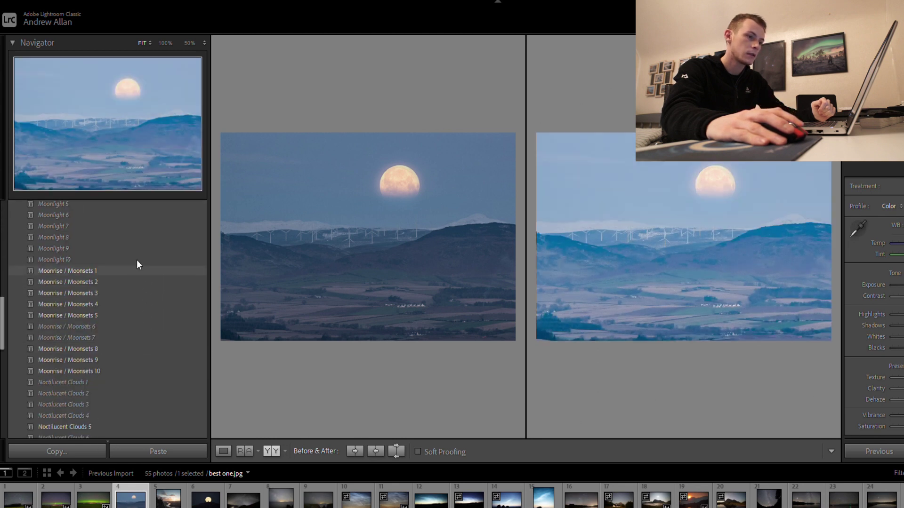
pyautogui.click(135, 267)
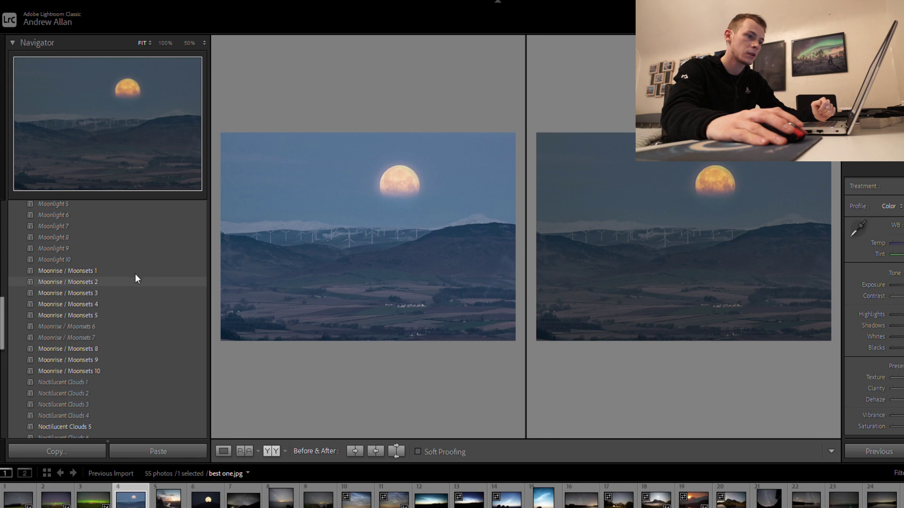
pyautogui.click(135, 282)
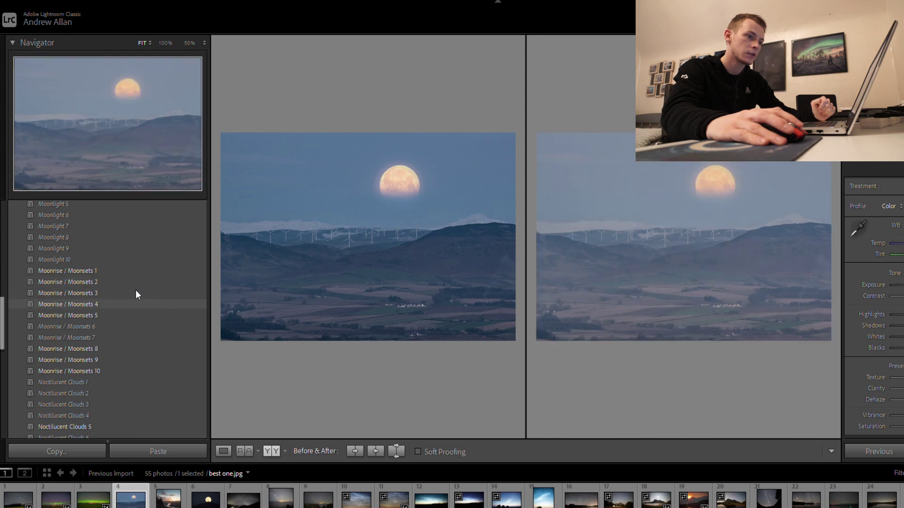
pyautogui.click(136, 295)
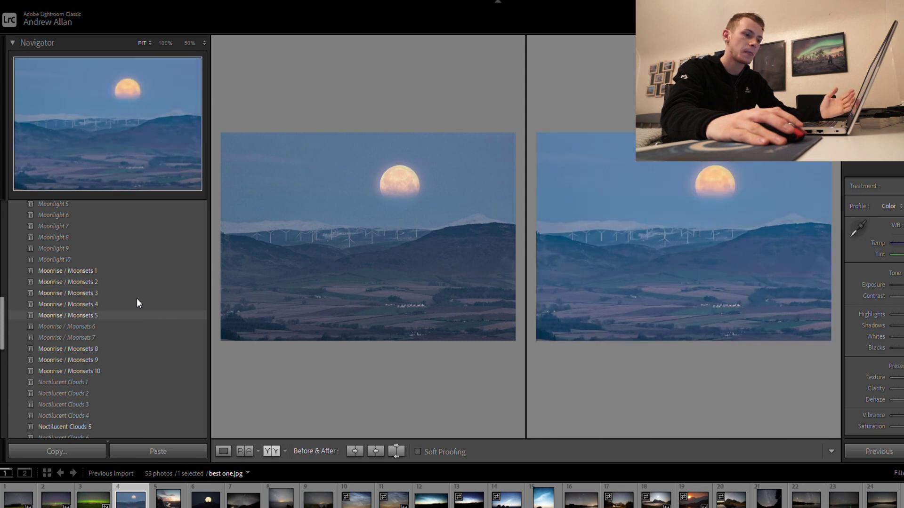
pyautogui.click(137, 310)
pyautogui.click(128, 281)
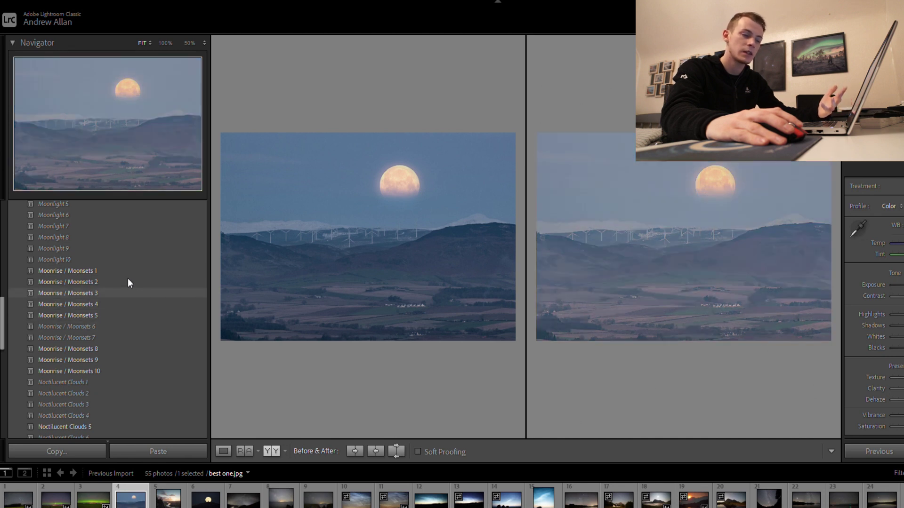
pyautogui.click(126, 276)
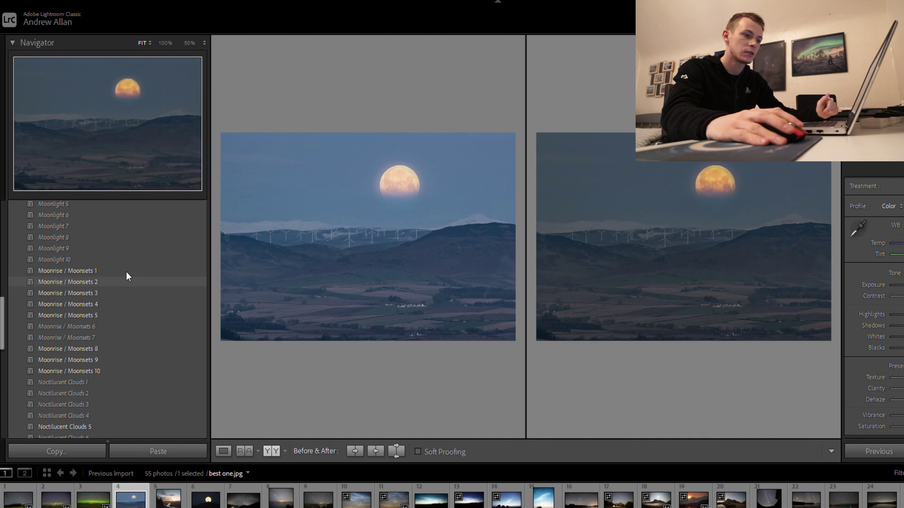
pyautogui.click(126, 273)
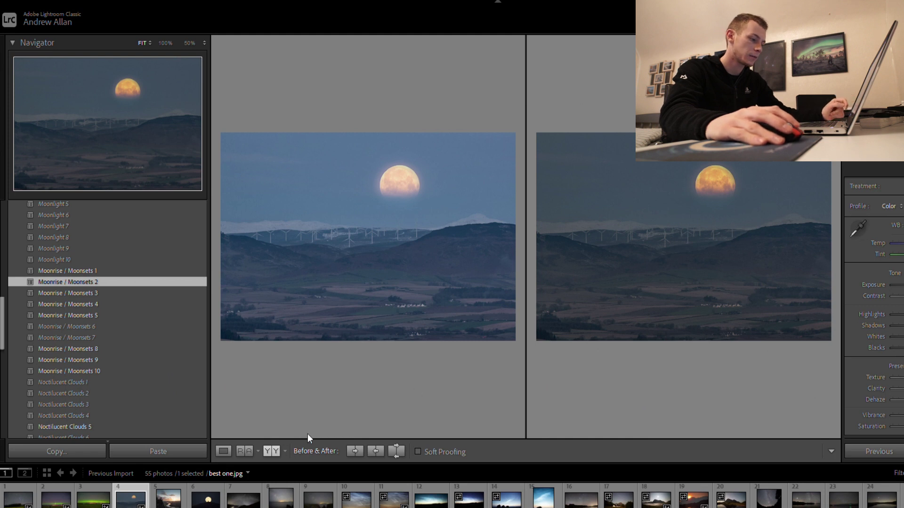
pyautogui.click(169, 498)
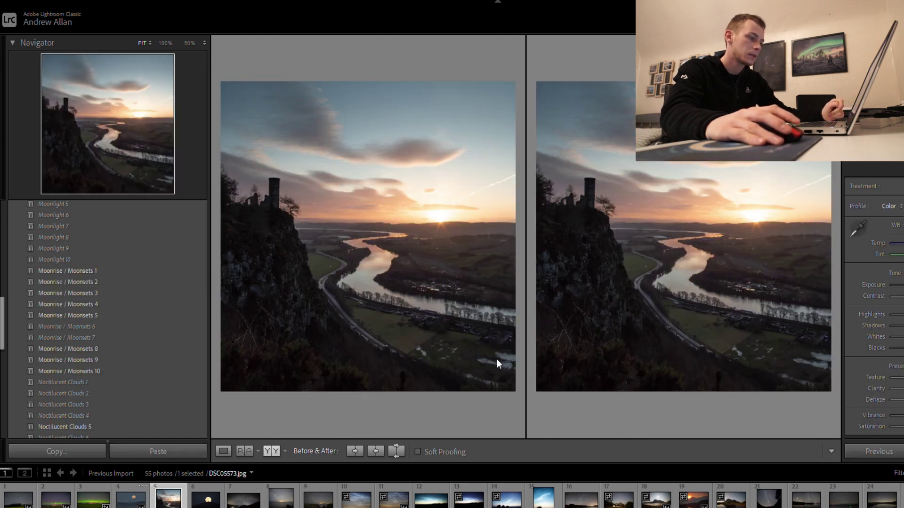
# Apply Sunrise / Sunset 3 to the castle sunset photo and switch to DSC06283.jpg.
pyautogui.scroll(-10, 71, 353)
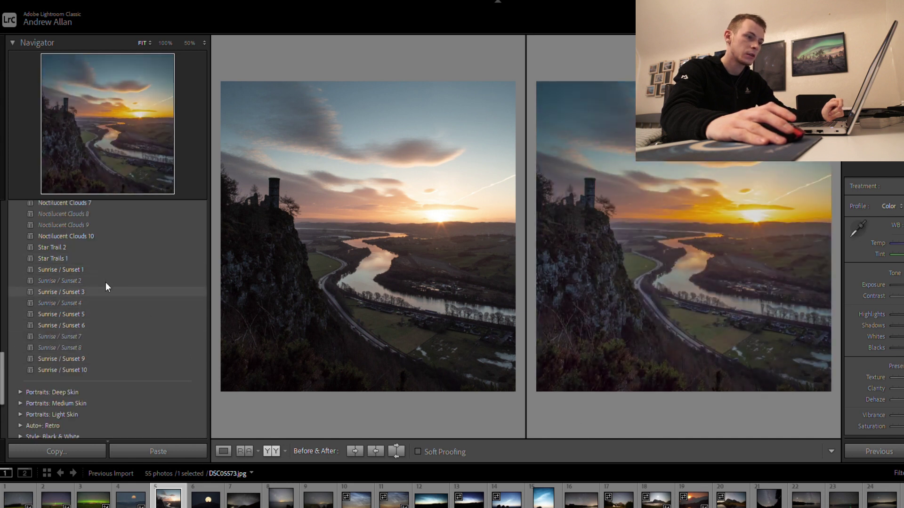
pyautogui.click(111, 291)
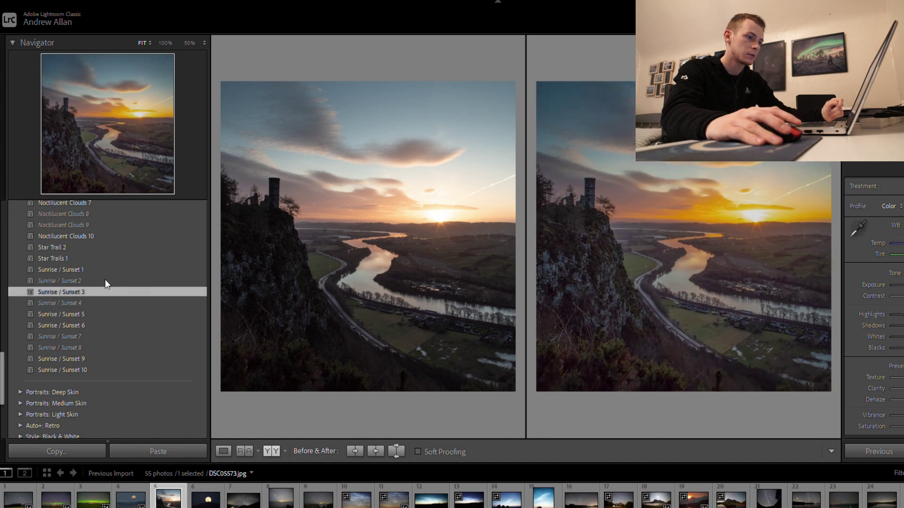
pyautogui.click(198, 503)
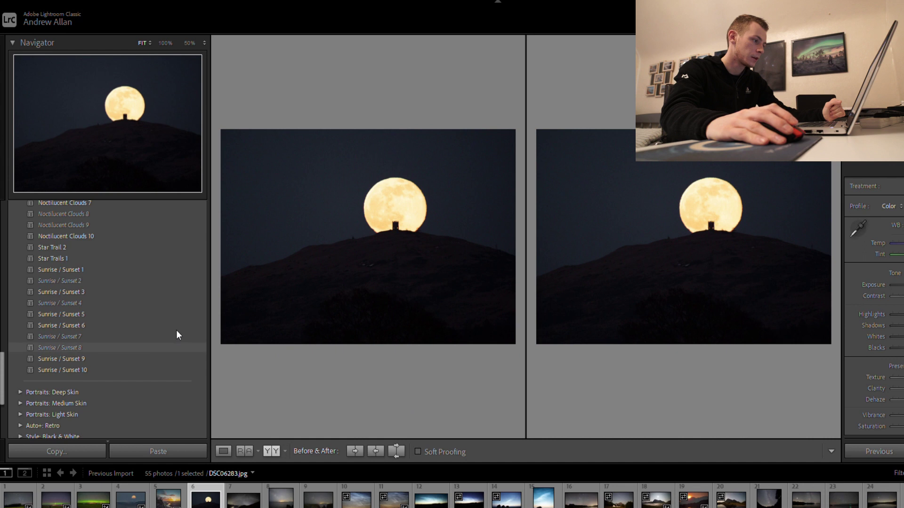
pyautogui.scroll(6, 174, 328)
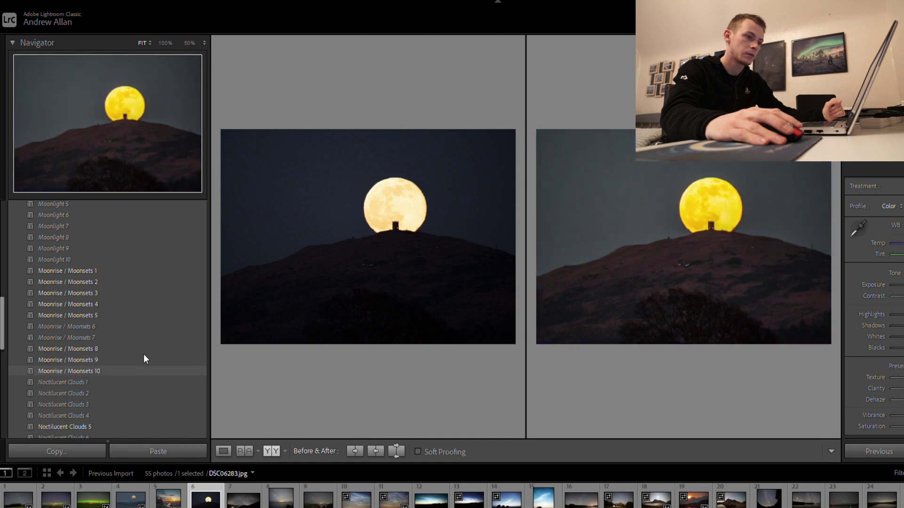
# Apply Moonrise / Moonsets 10 to DSC06283.jpg, then select good one.jpg.
pyautogui.click(144, 370)
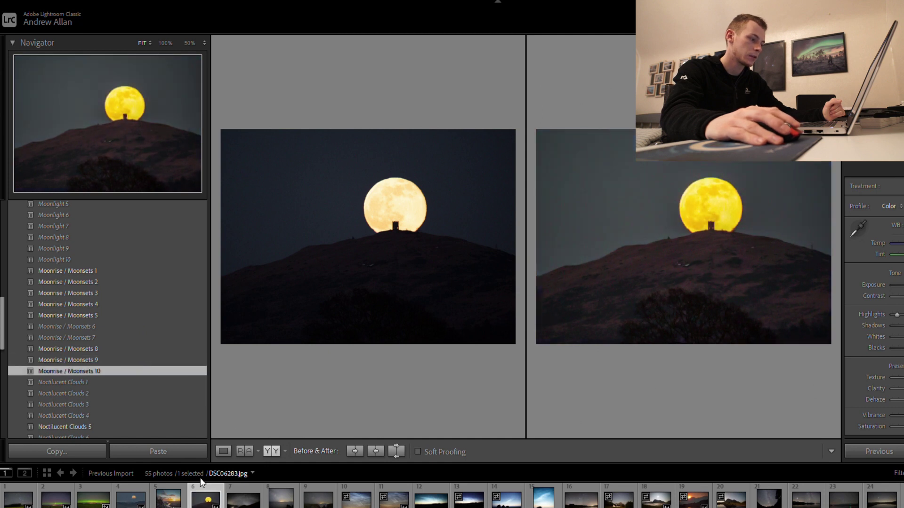
pyautogui.click(243, 498)
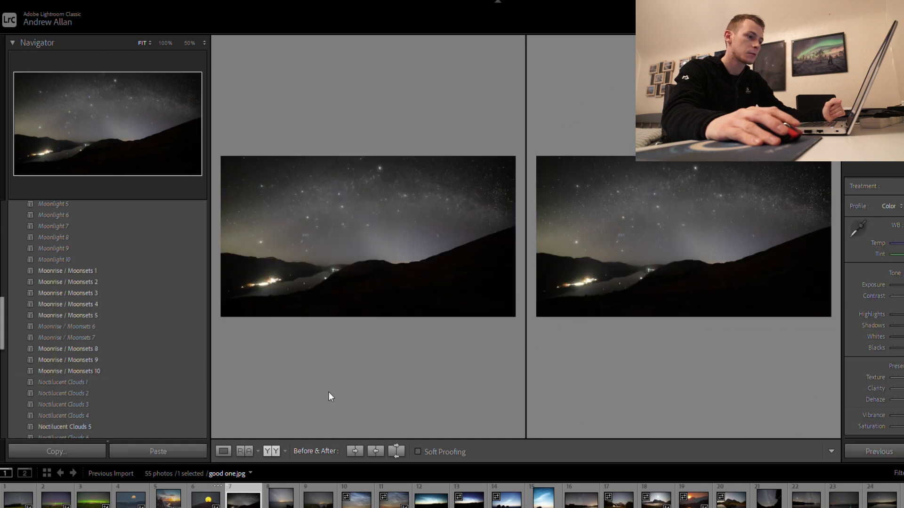
# Apply Constellations 5 to good one.jpg, compare split views, then open pana vertical.tif in Loupe view.
pyautogui.scroll(10, 166, 341)
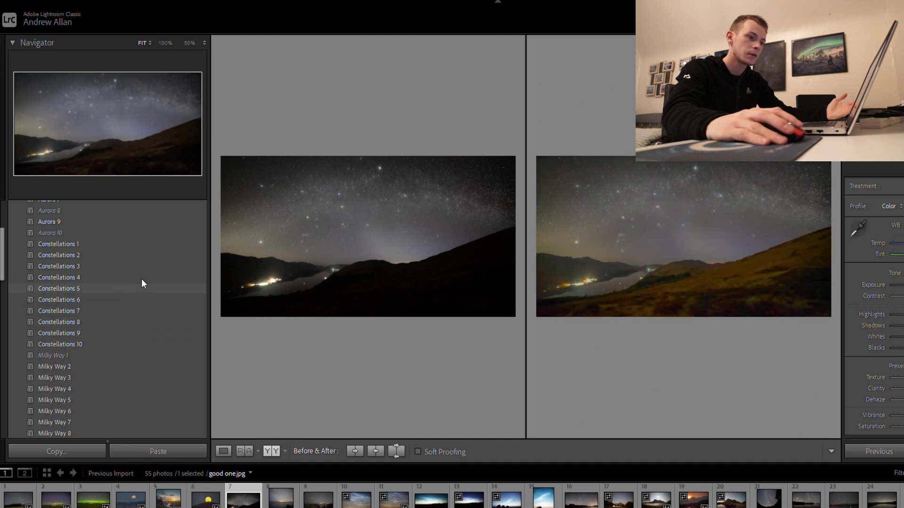
pyautogui.click(141, 282)
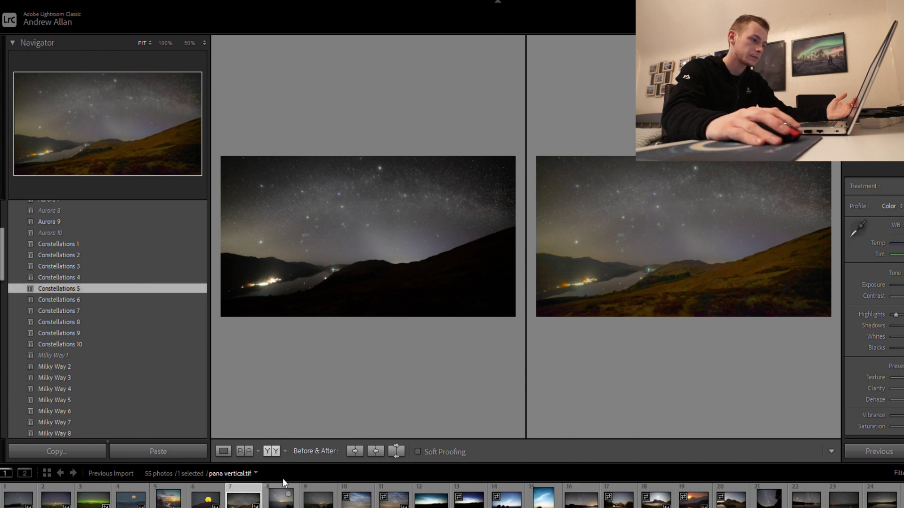
pyautogui.click(271, 451)
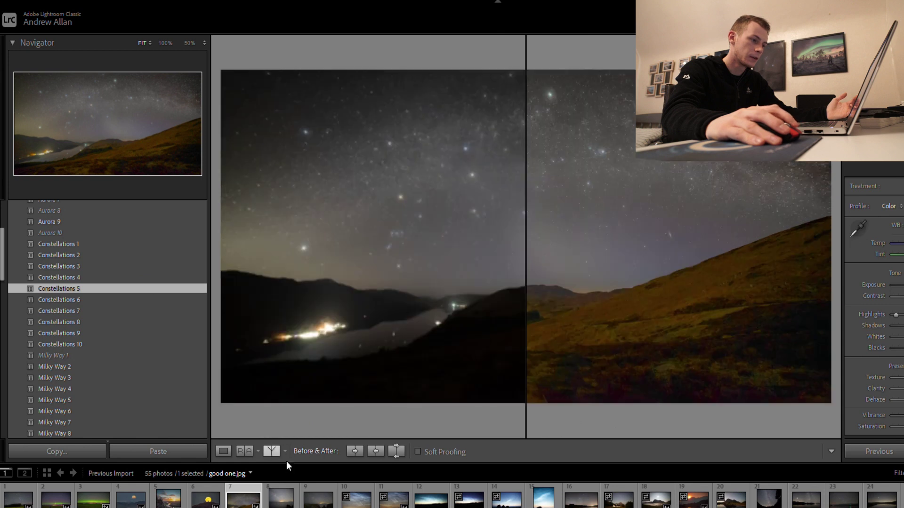
pyautogui.click(271, 441)
pyautogui.click(225, 450)
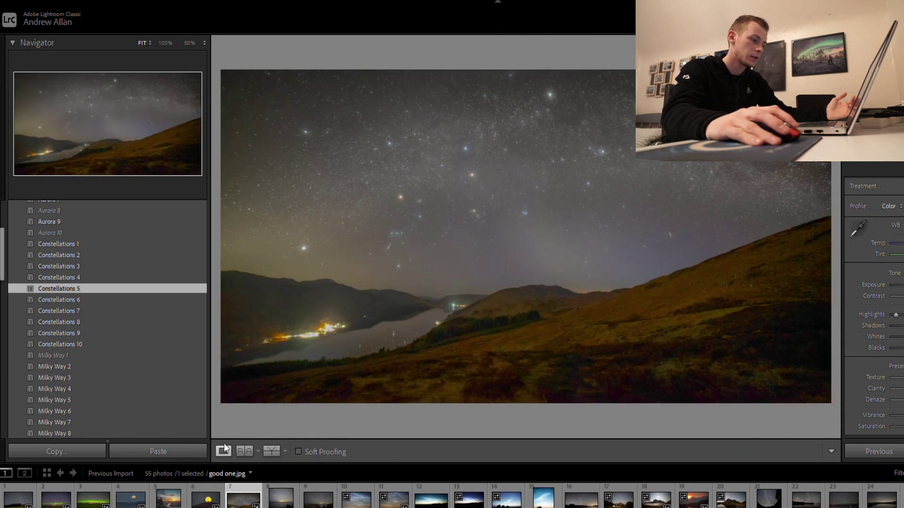
pyautogui.click(283, 500)
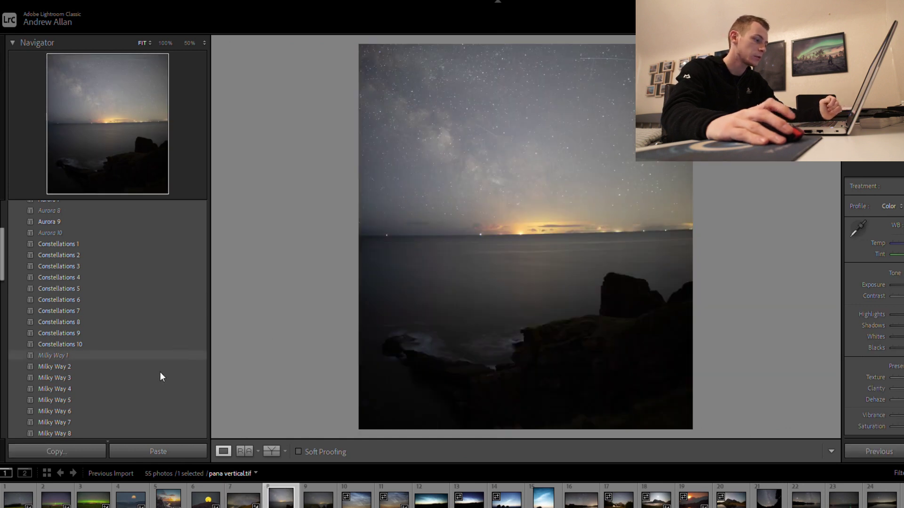
# Try Milky Way 1, 2, 4 and 5 on pana vertical.tif, keep Milky Way 7, then go to stacked 2.tif.
pyautogui.scroll(-2, 160, 381)
pyautogui.click(131, 275)
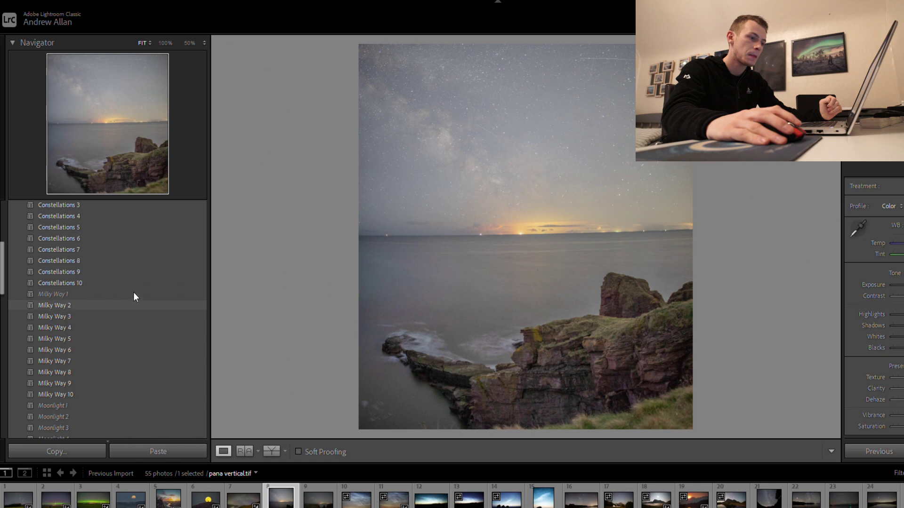
pyautogui.click(133, 294)
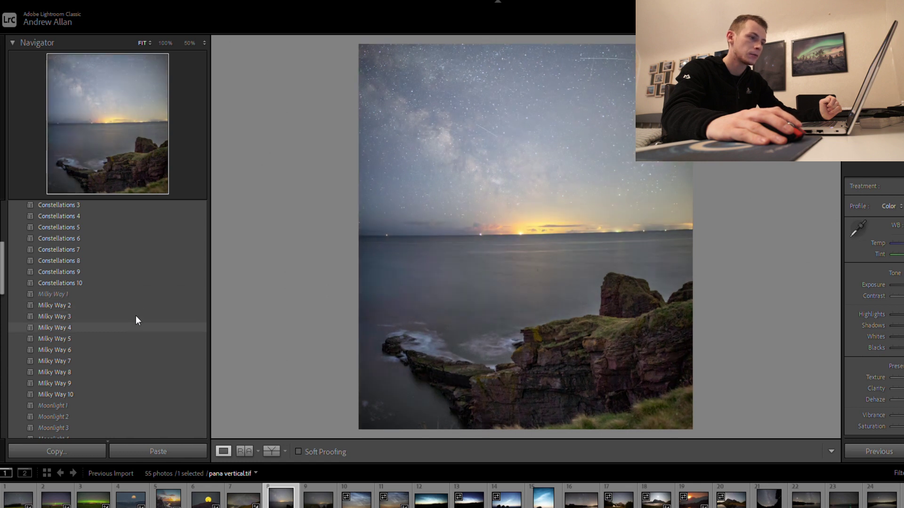
pyautogui.click(136, 316)
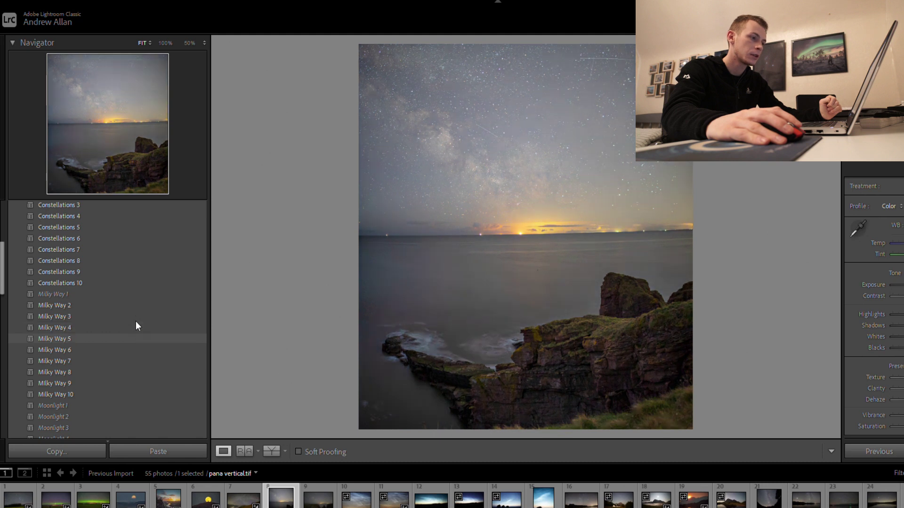
pyautogui.click(137, 329)
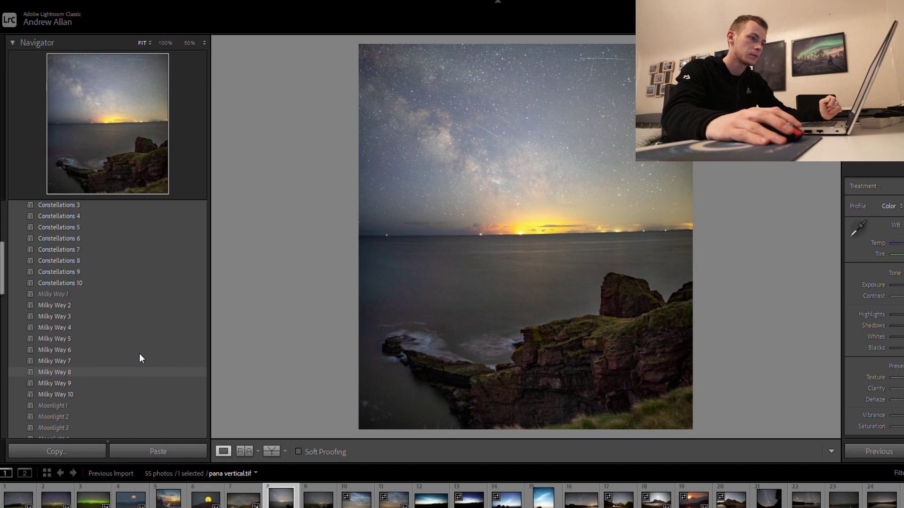
pyautogui.click(137, 345)
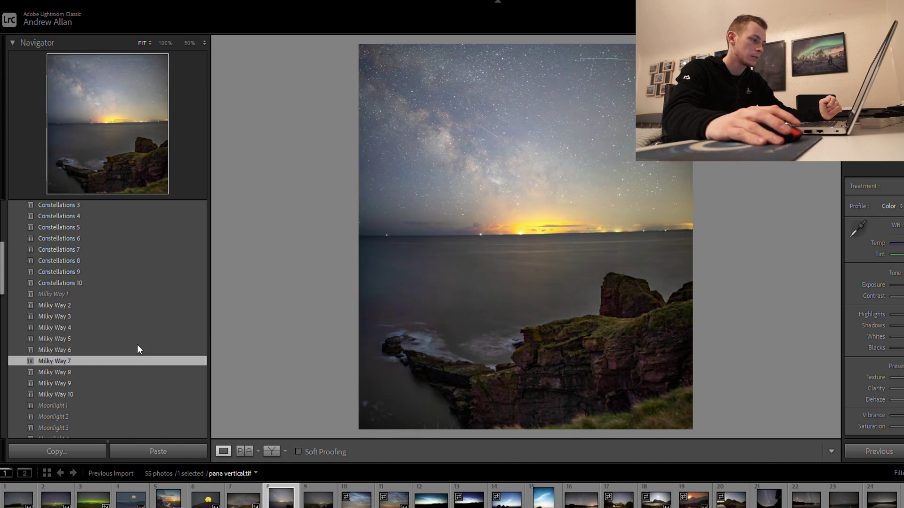
pyautogui.press('Right')
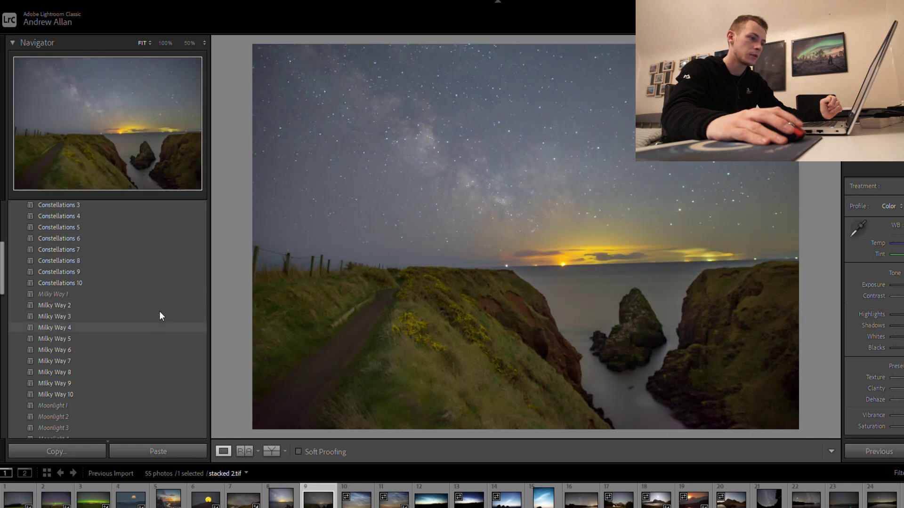
# Give stacked 2.tif Milky Way 4 with Dehaze raised to +32, then open DSC09955.ARW.
pyautogui.click(159, 311)
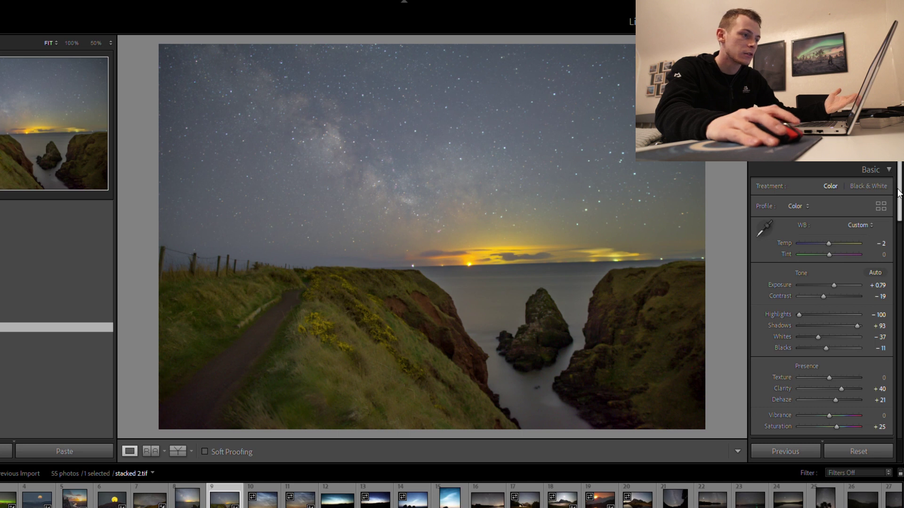
pyautogui.scroll(-2, 885, 188)
pyautogui.moveTo(835, 340); pyautogui.dragTo(849, 315)
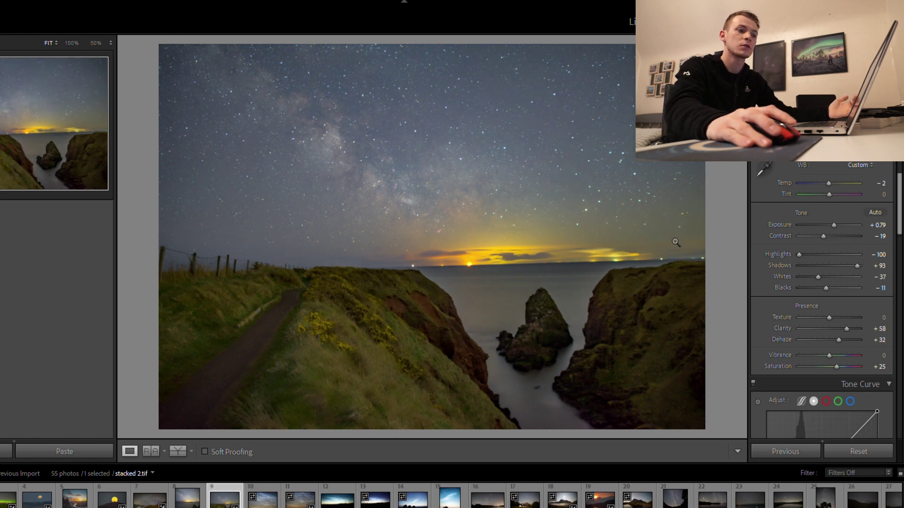
pyautogui.moveTo(899, 212); pyautogui.dragTo(900, 321)
pyautogui.scroll(10, 877, 236)
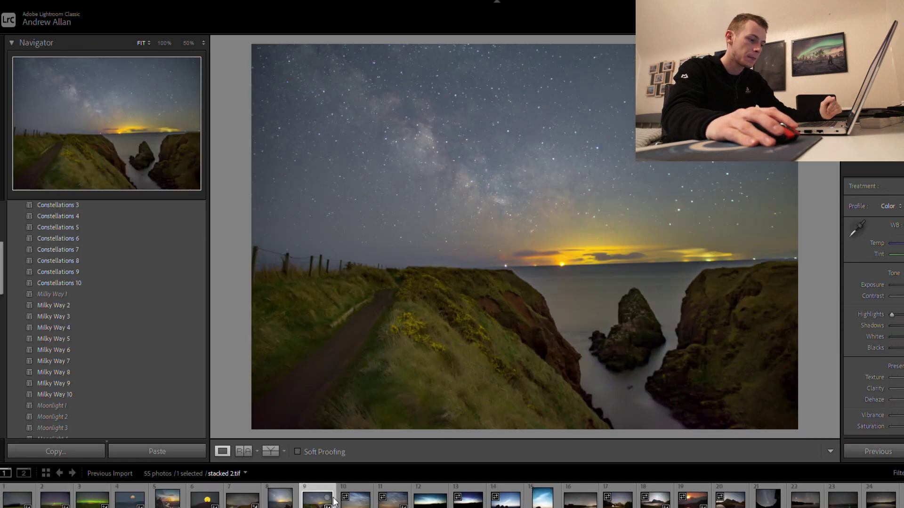
pyautogui.click(265, 500)
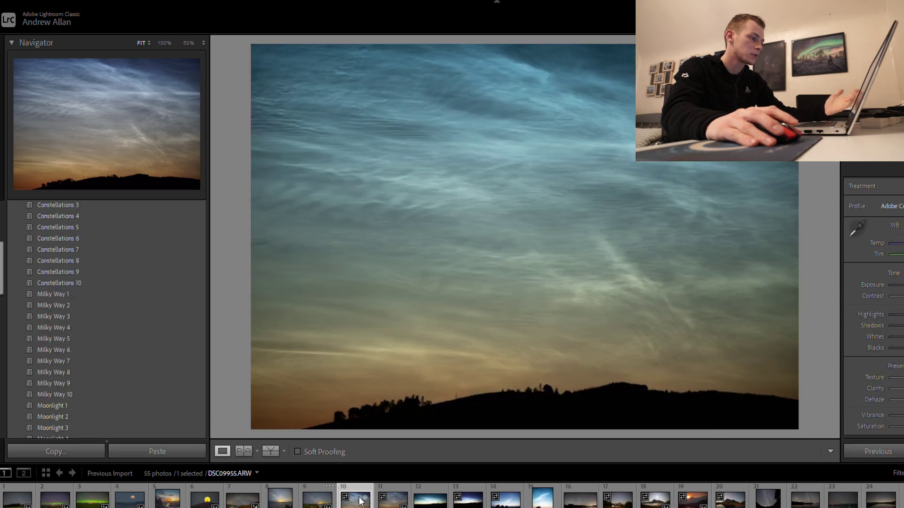
# Try Noctilucent Clouds 1 in a side-by-side before/after view, then settle on Noctilucent Clouds 2.
pyautogui.scroll(-15, 56, 344)
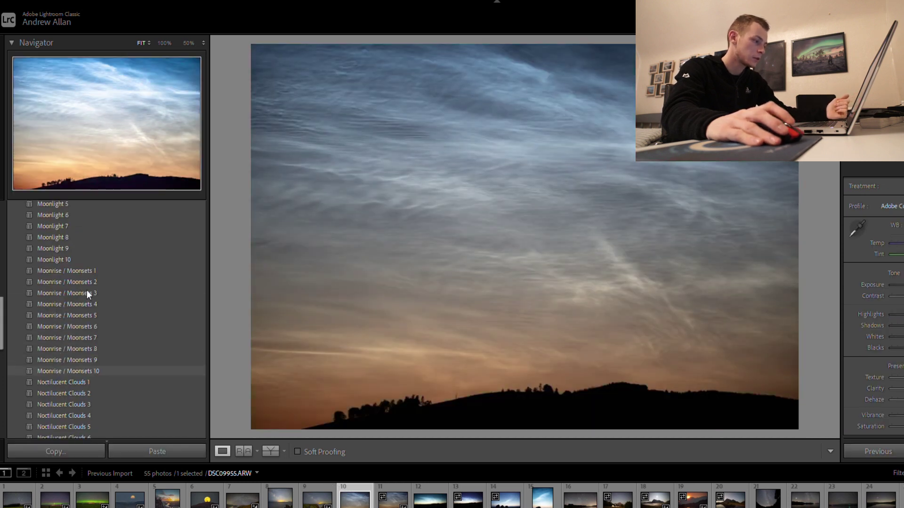
pyautogui.click(105, 252)
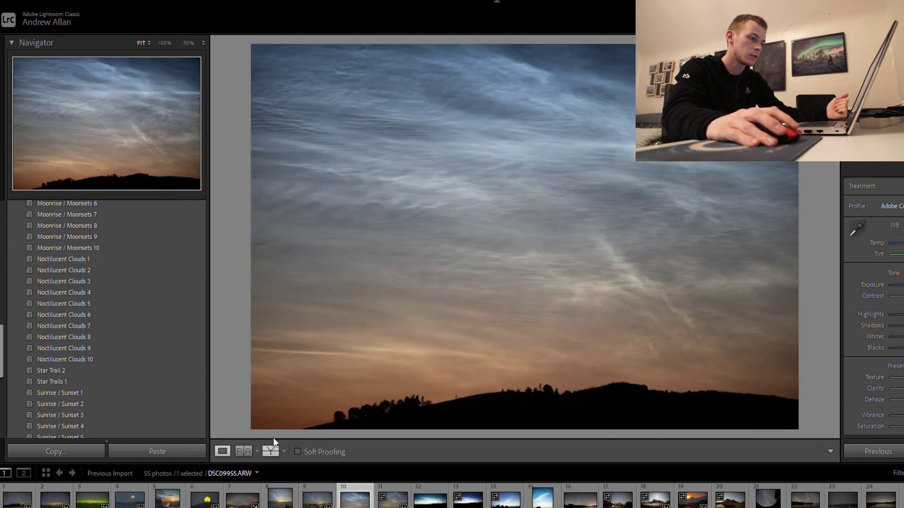
pyautogui.click(273, 443)
pyautogui.press('y')
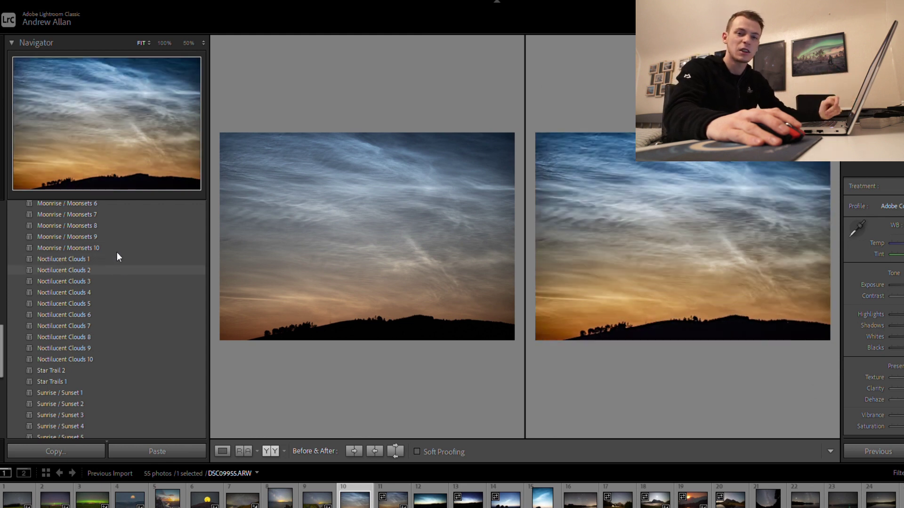
pyautogui.click(117, 257)
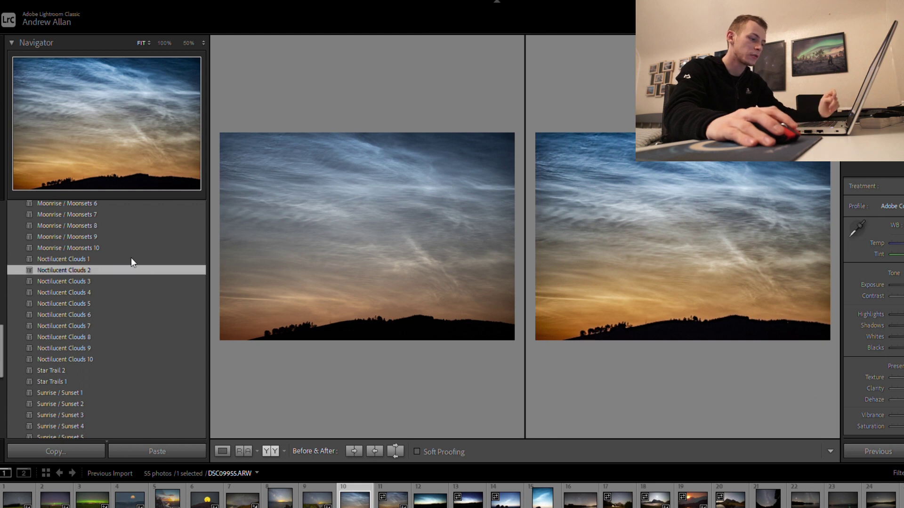
# Apply Noctilucent Clouds 2, 7 and 1 to the next three cloud photos, ending on DSC09982.ARW.
pyautogui.click(386, 500)
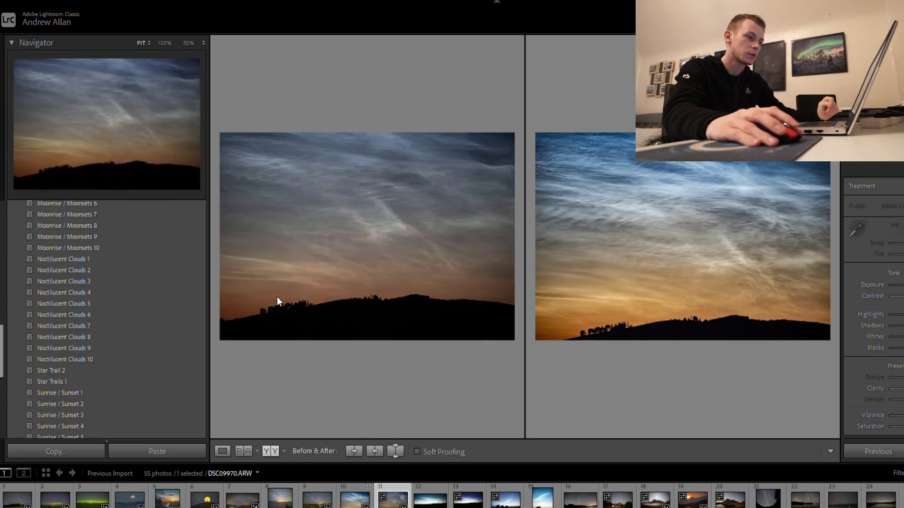
pyautogui.click(108, 269)
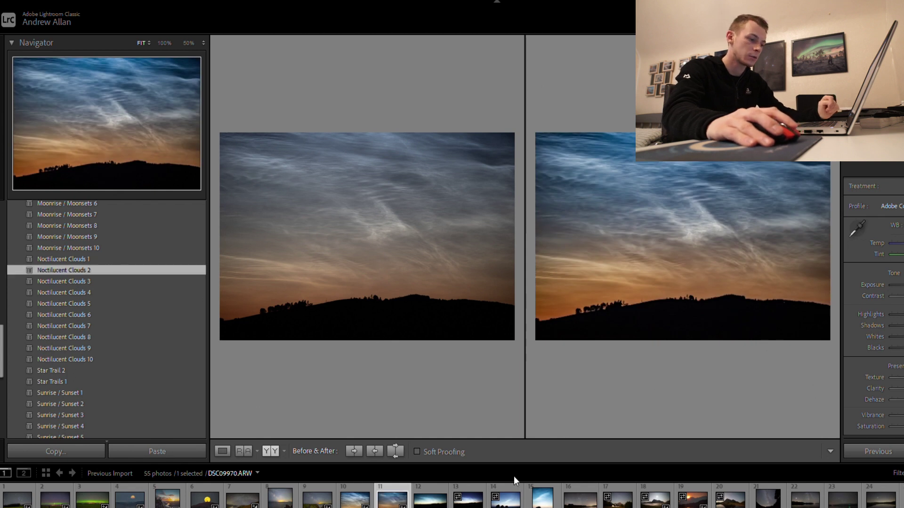
pyautogui.click(432, 500)
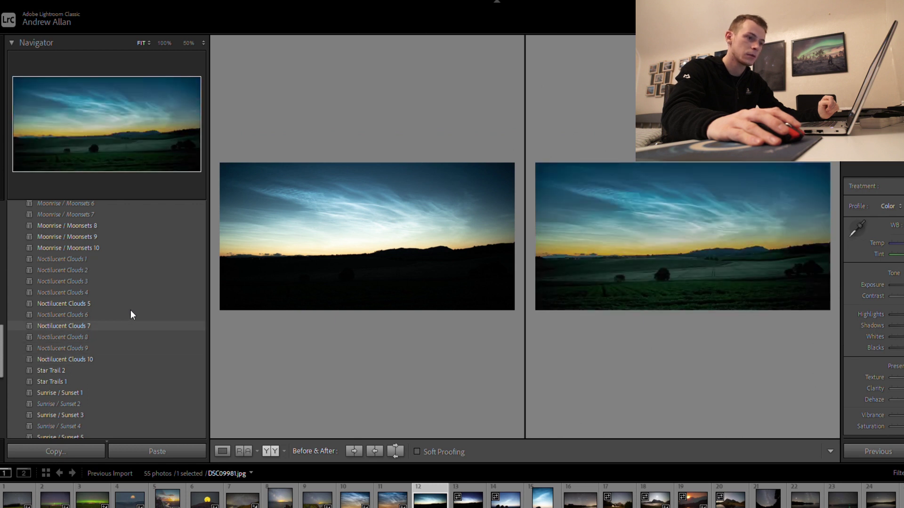
pyautogui.click(131, 313)
pyautogui.press('Right')
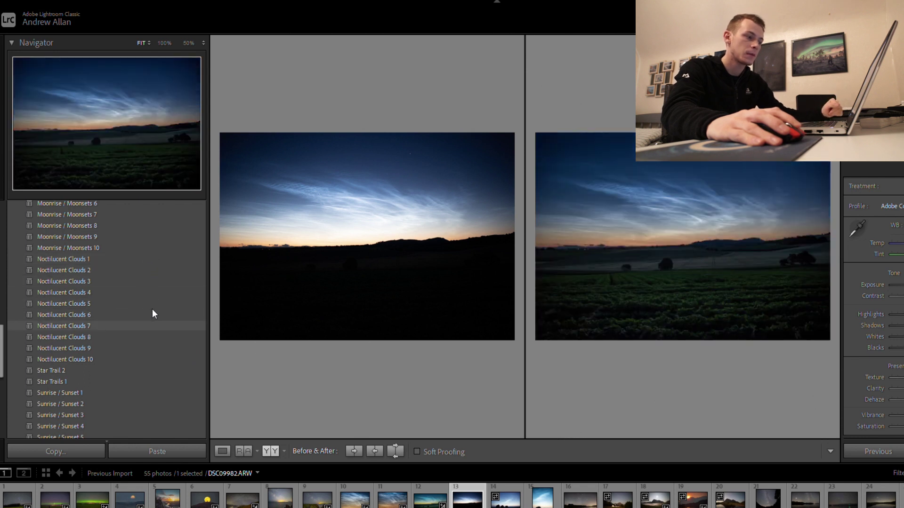
pyautogui.click(148, 259)
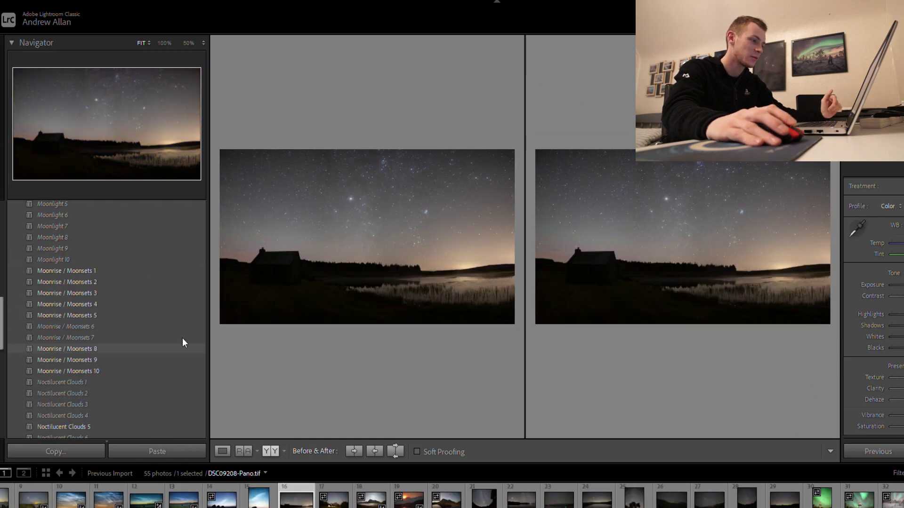
# Apply Constellations 1 to the DSC09208-Pano.tif cottage panorama, checking before/after and then alone.
pyautogui.scroll(5, 170, 334)
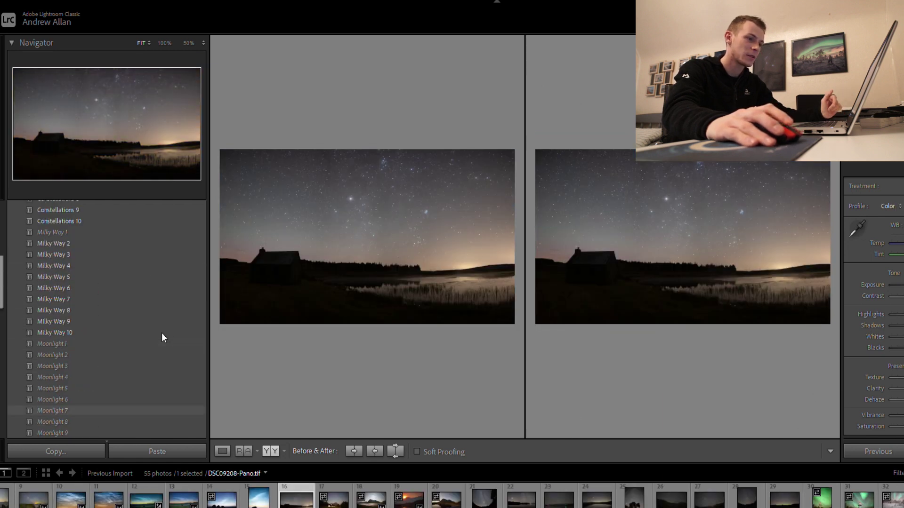
pyautogui.scroll(4, 154, 336)
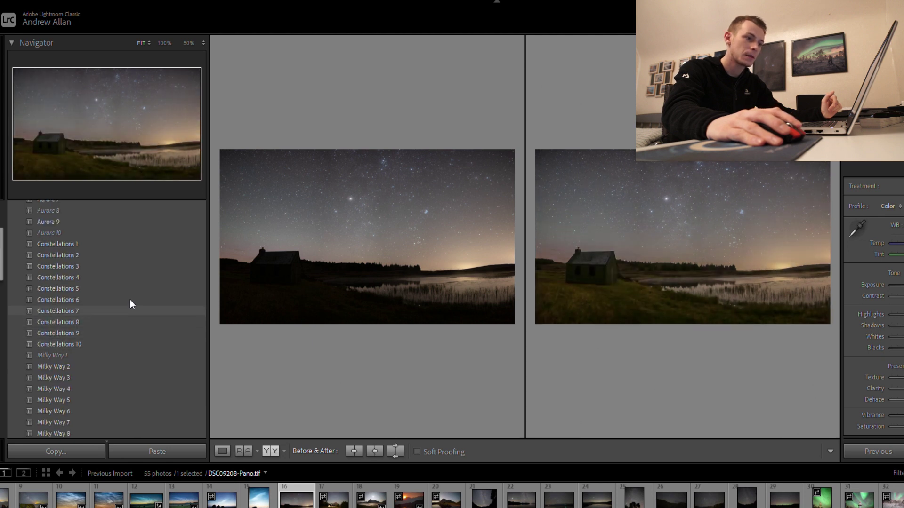
pyautogui.click(223, 451)
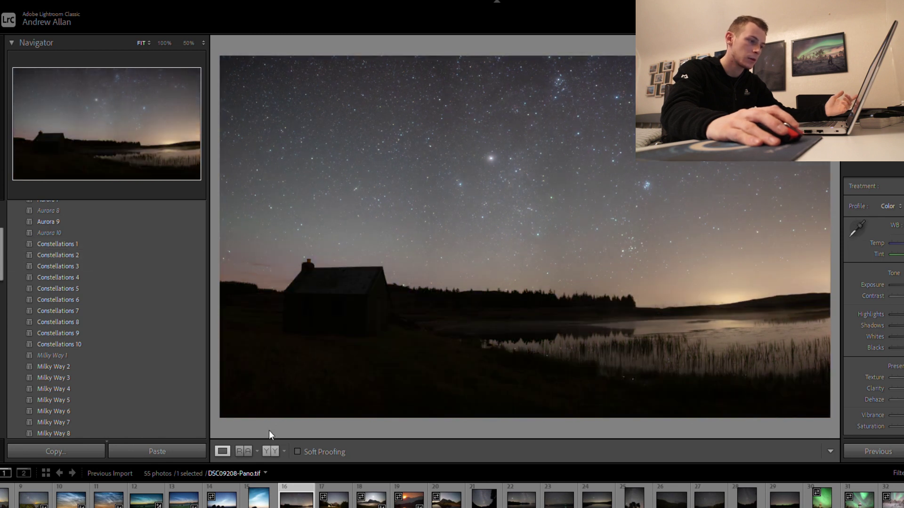
pyautogui.press('y')
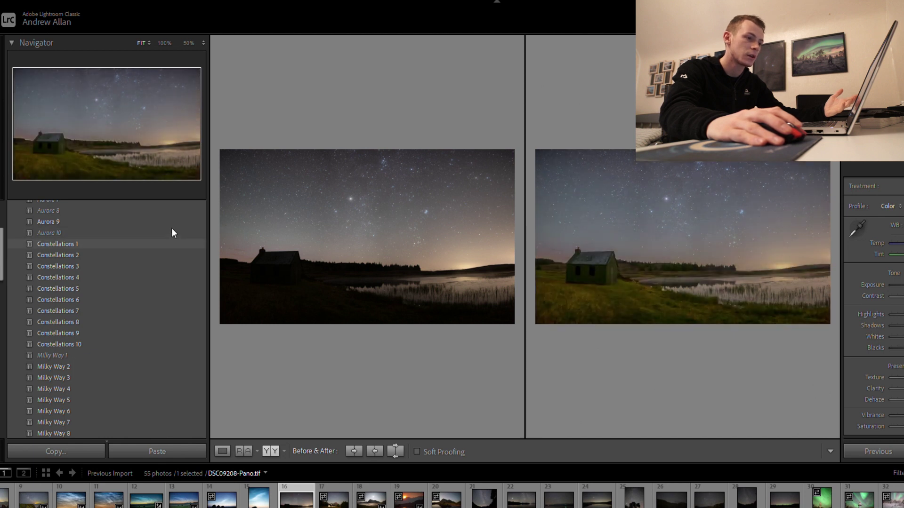
pyautogui.click(171, 243)
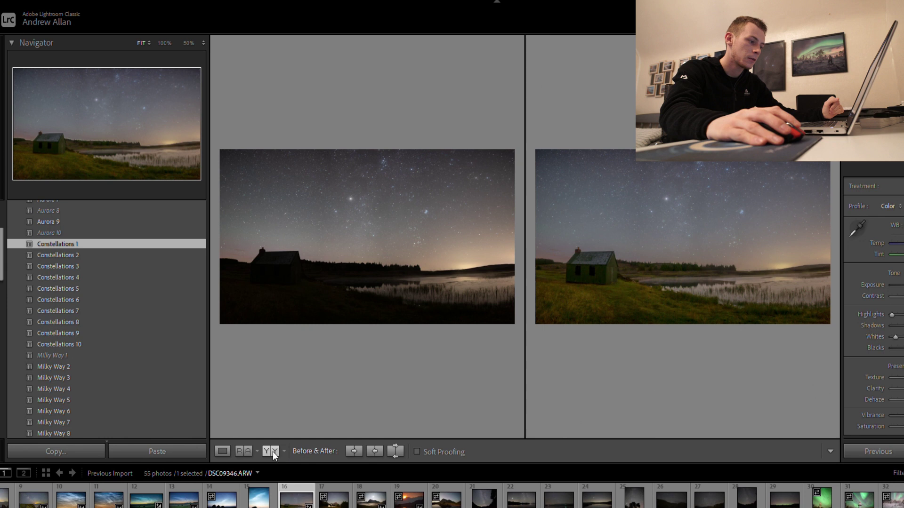
pyautogui.click(222, 451)
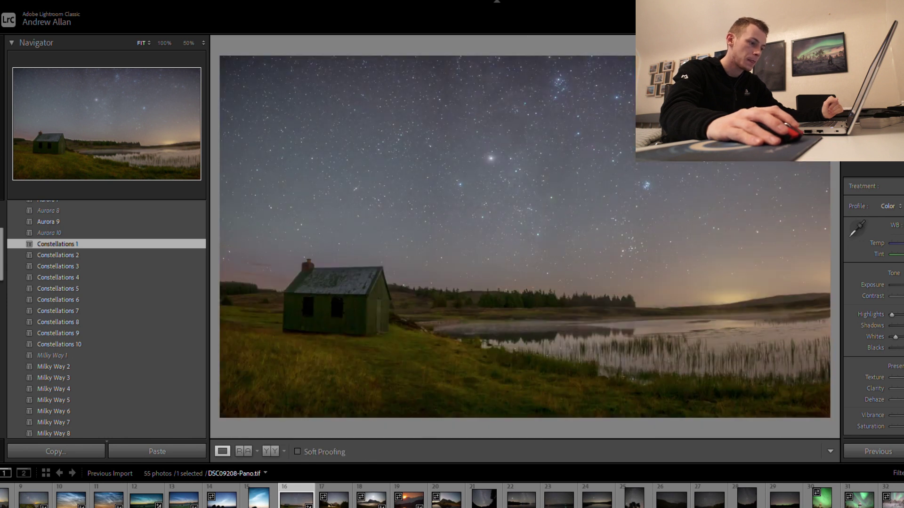
pyautogui.click(335, 499)
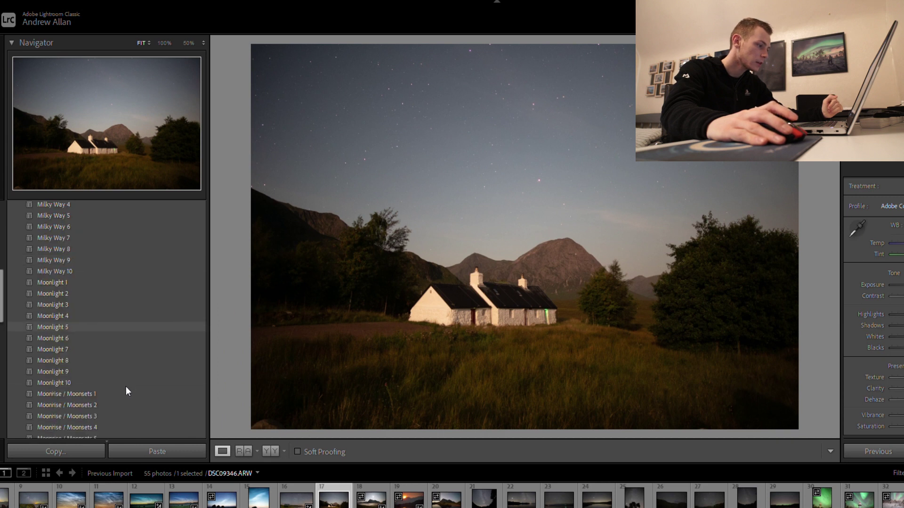
# Try Moonrise / Moonsets 10 and cooler moonlit looks on the white cottage, settling on Moonlight 2.
pyautogui.scroll(-6, 134, 373)
pyautogui.scroll(1, 154, 355)
pyautogui.click(153, 355)
pyautogui.scroll(2, 154, 358)
pyautogui.scroll(3, 153, 353)
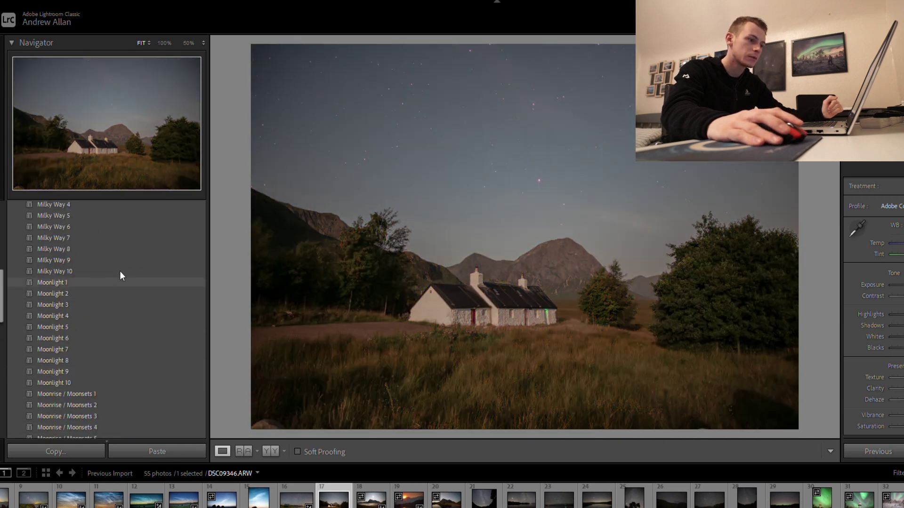
pyautogui.click(120, 273)
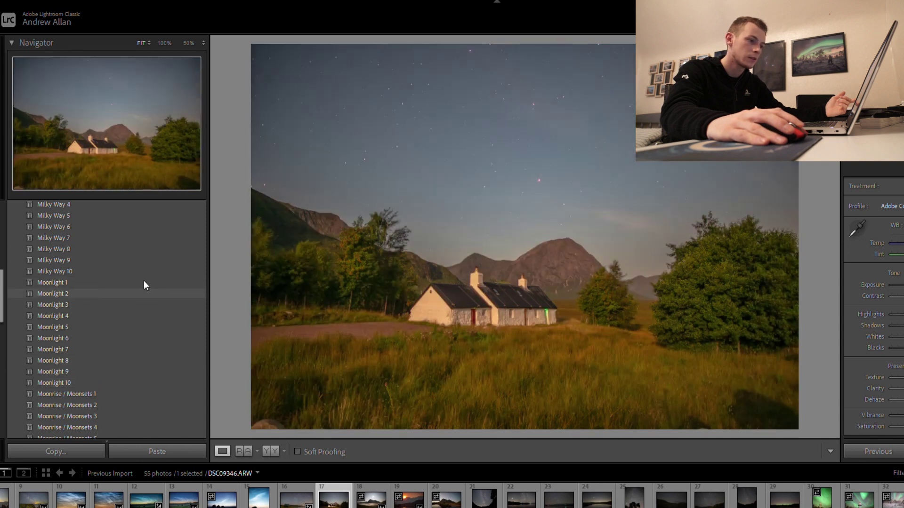
pyautogui.click(143, 284)
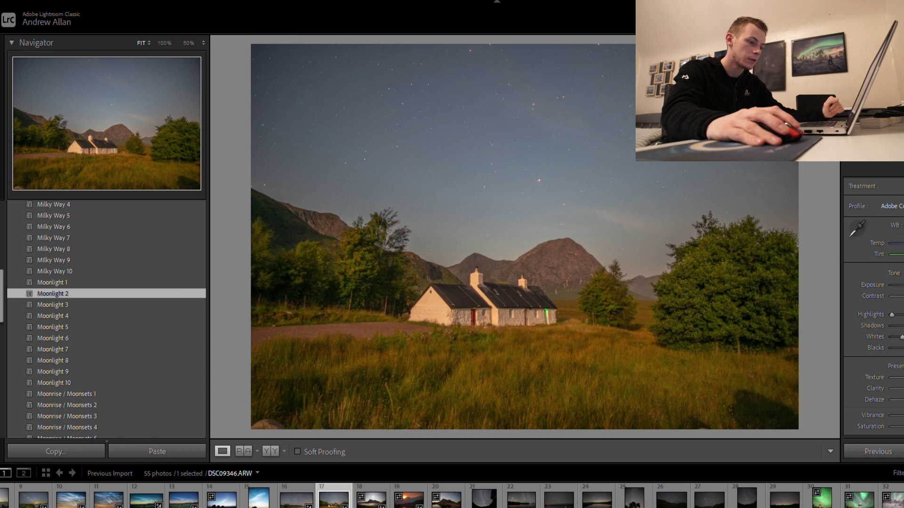
pyautogui.click(370, 499)
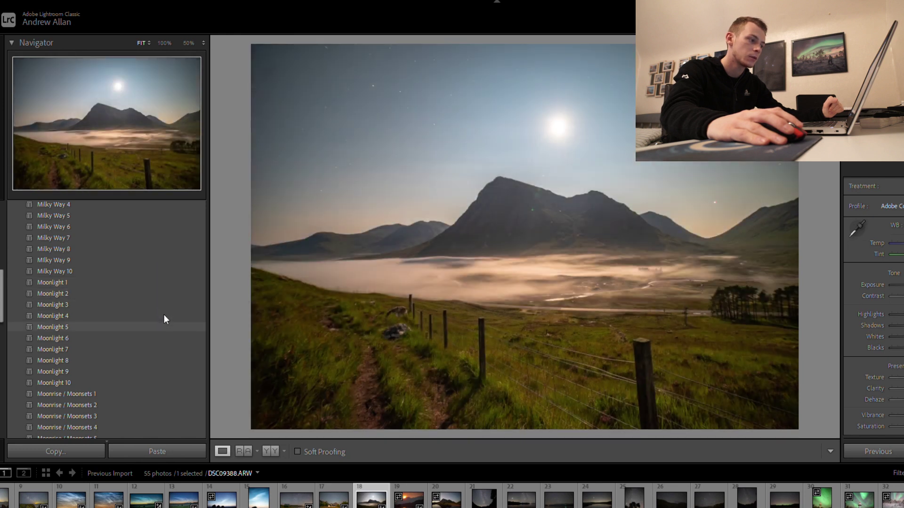
# Give the misty mountain Moonlight 5, then the vertical loch photo Milky Way 4 after trying Milky Way 1.
pyautogui.click(164, 315)
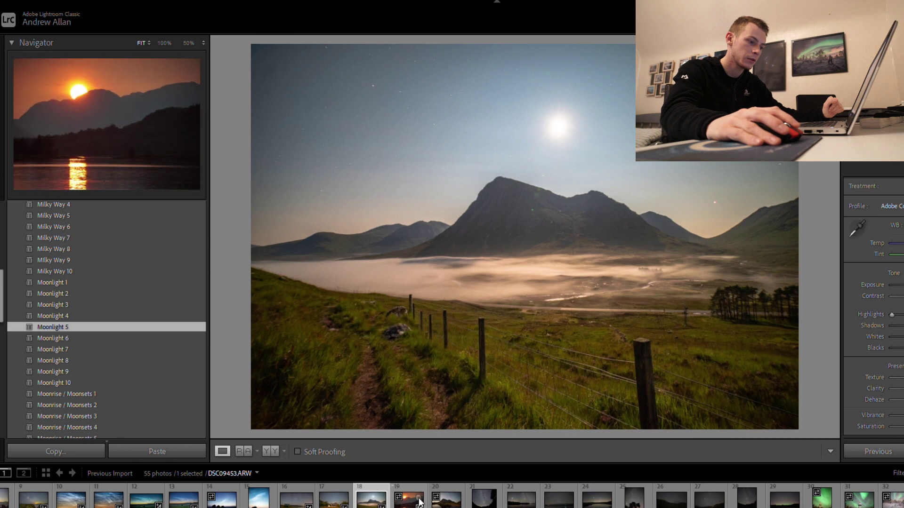
pyautogui.scroll(-4, 305, 492)
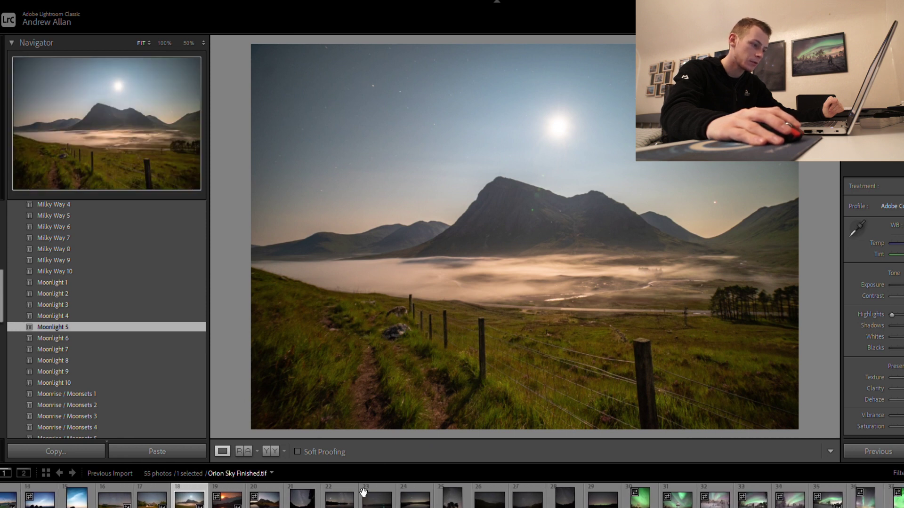
pyautogui.click(305, 492)
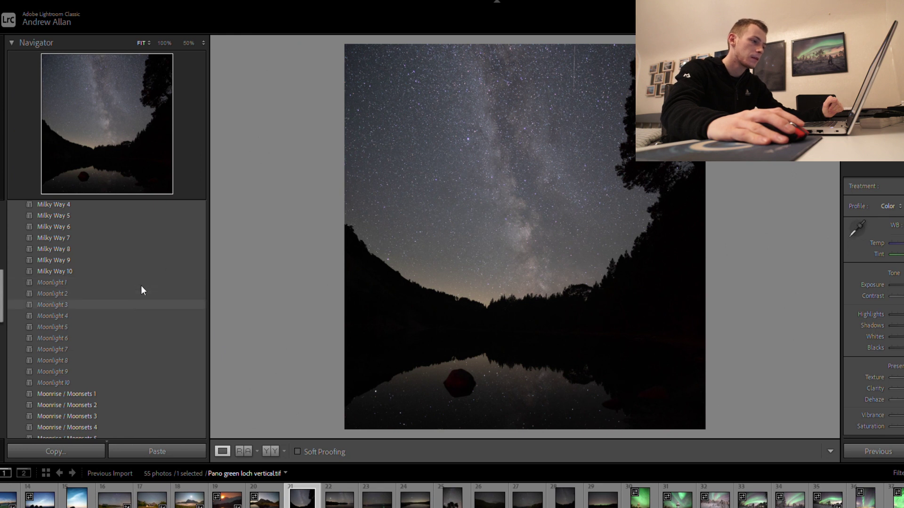
pyautogui.scroll(5, 163, 323)
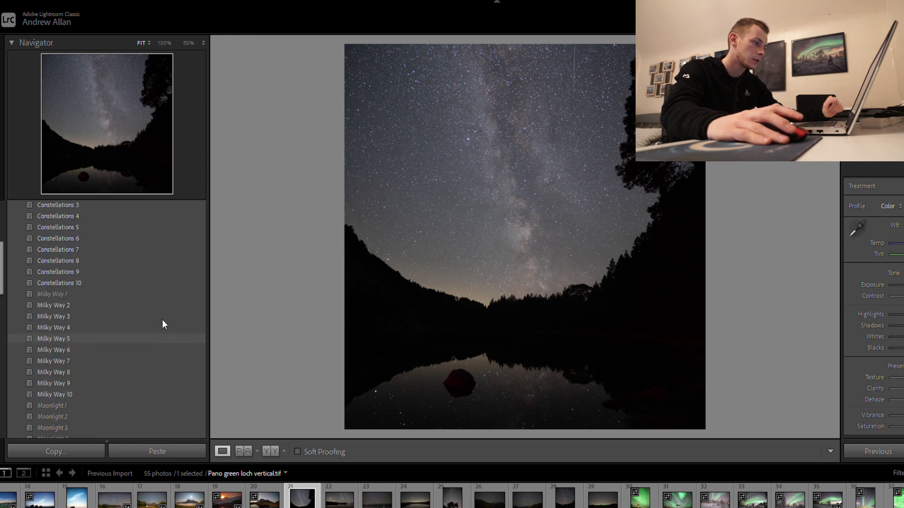
pyautogui.click(140, 290)
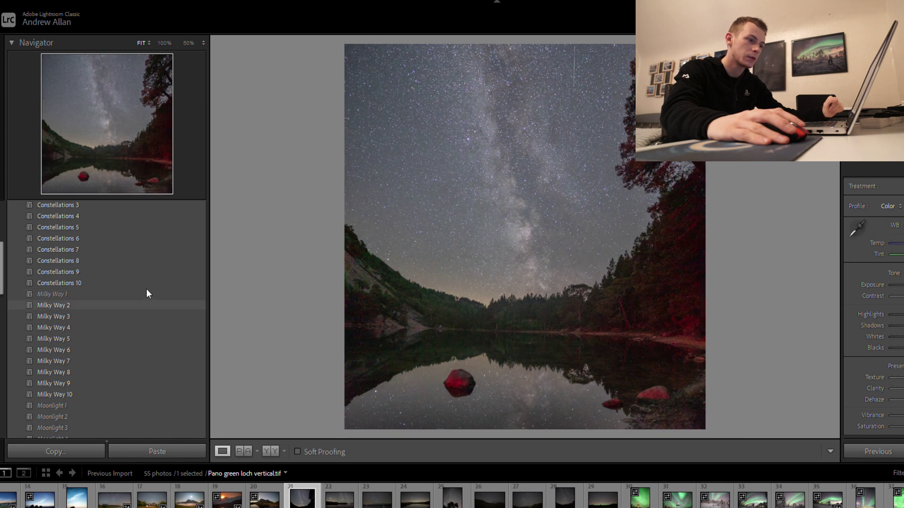
pyautogui.press('y')
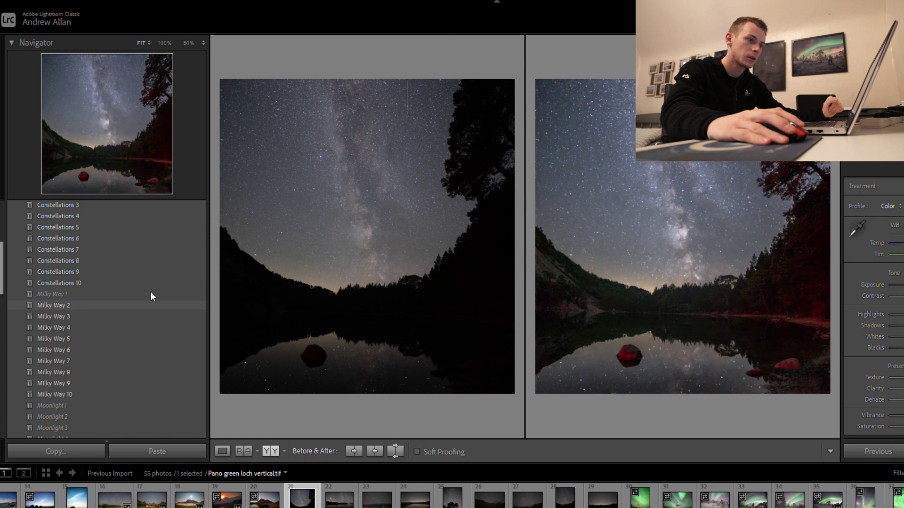
pyautogui.click(157, 319)
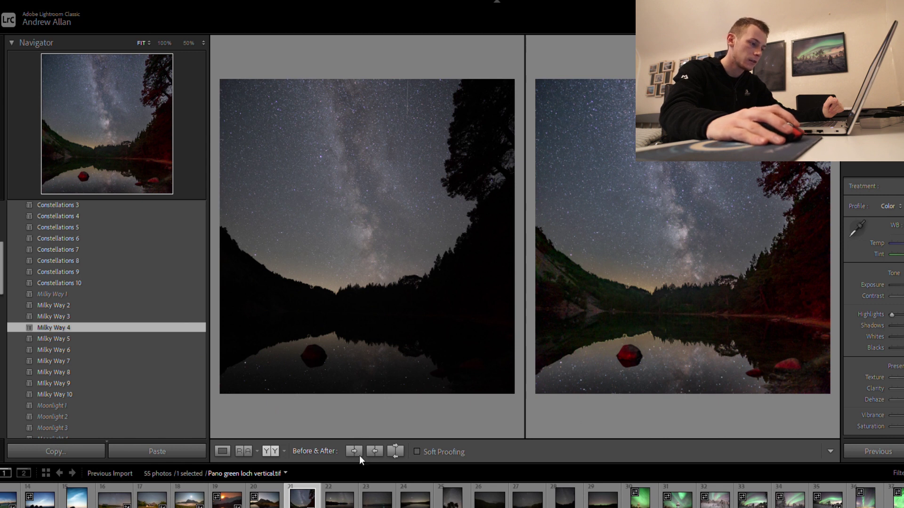
# Apply the Milky Way 6 preset to the Pano Loch Morlich.tif panorama.
pyautogui.click(340, 497)
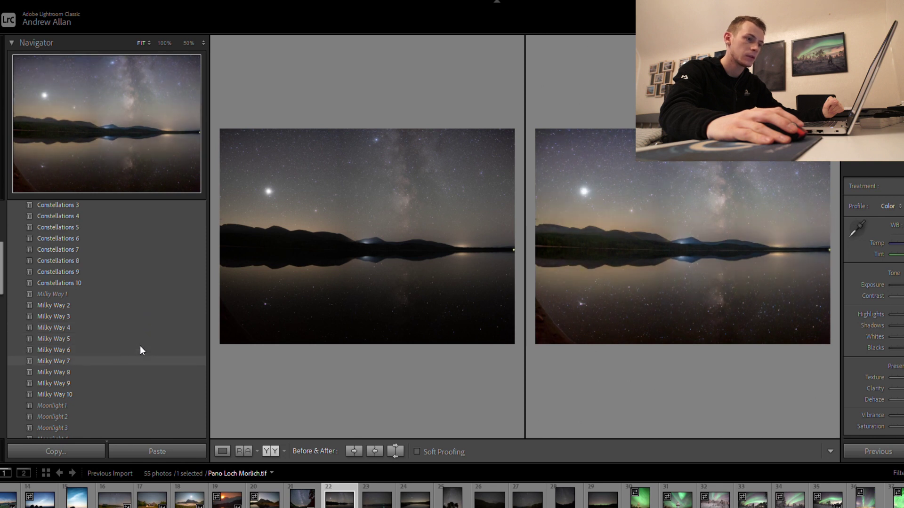
pyautogui.click(141, 349)
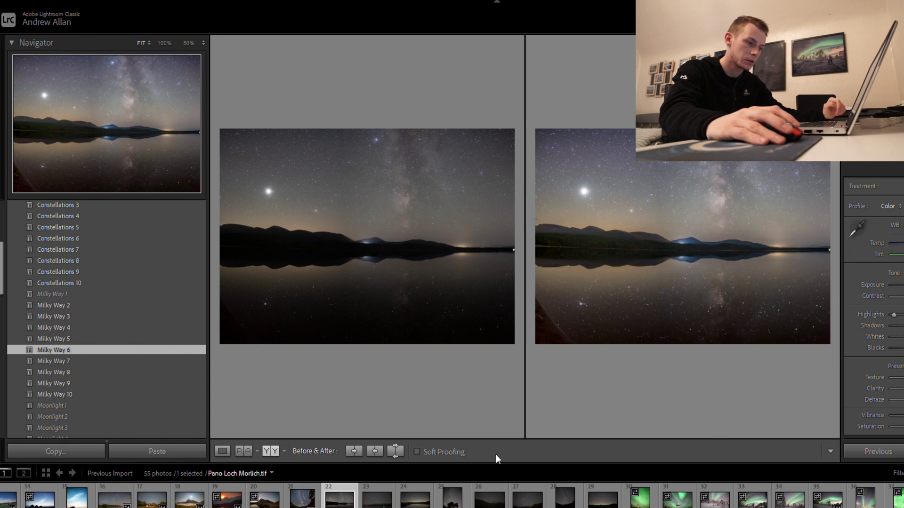
pyautogui.scroll(-5, 490, 497)
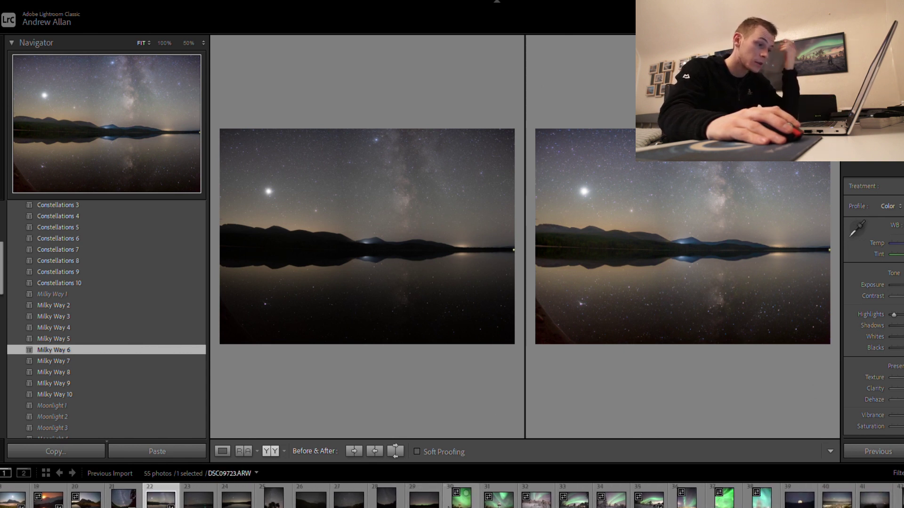
# Apply the Aurora 4 preset to the aurora lighthouse photo.
pyautogui.click(461, 498)
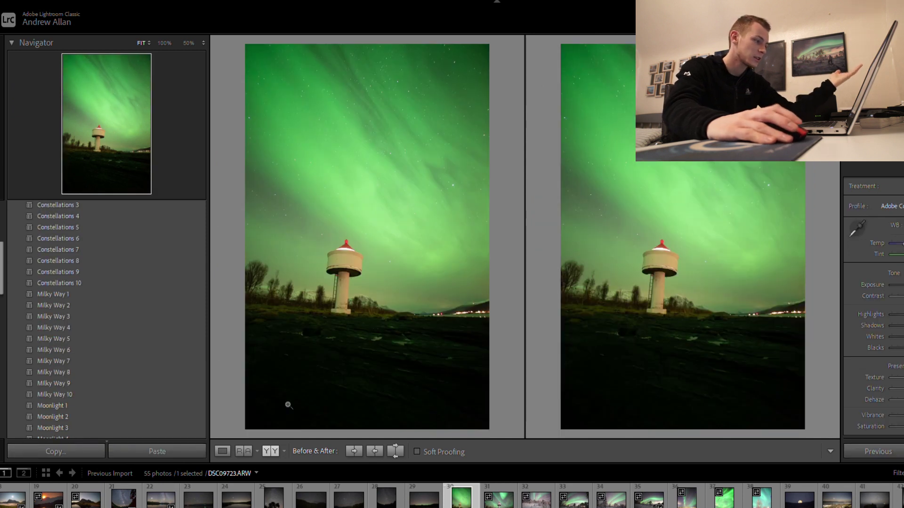
pyautogui.scroll(5, 166, 317)
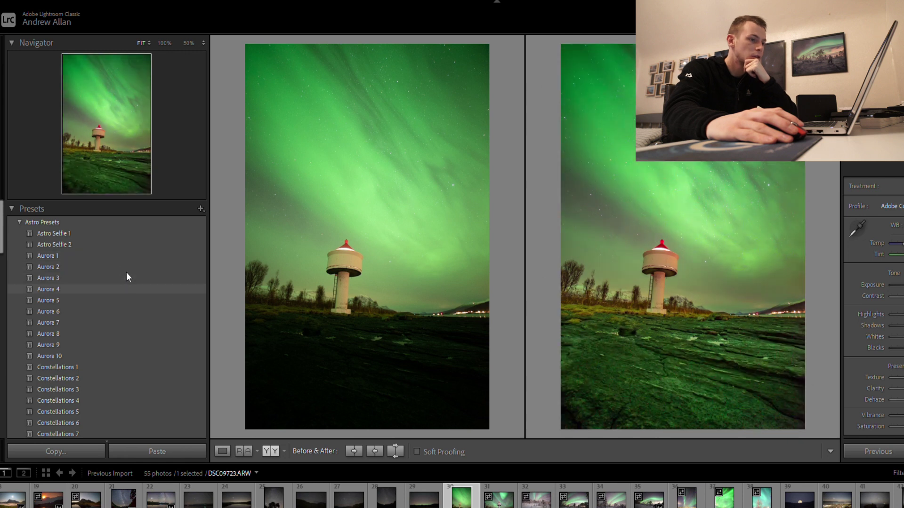
pyautogui.click(127, 273)
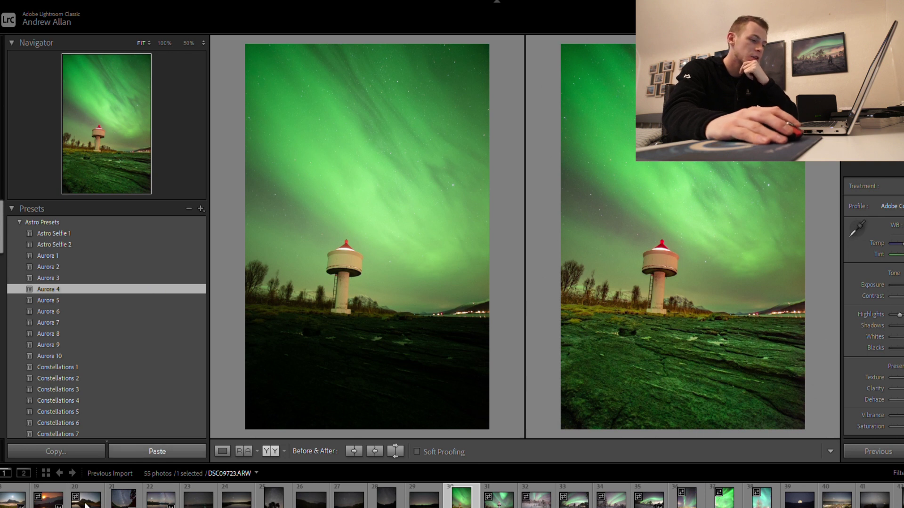
# Apply Aurora 4 to the next aurora photo and Aurora 8 to the snowy birch trees.
pyautogui.click(509, 496)
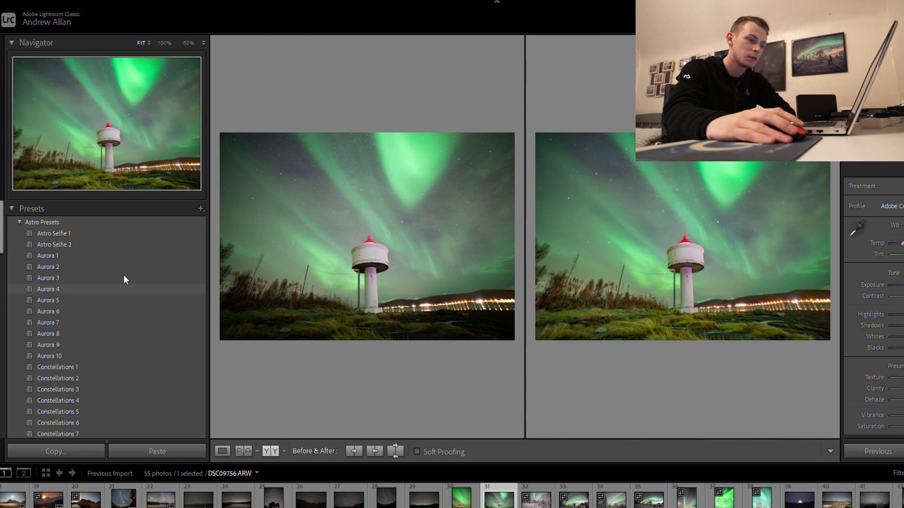
pyautogui.click(122, 289)
pyautogui.click(761, 498)
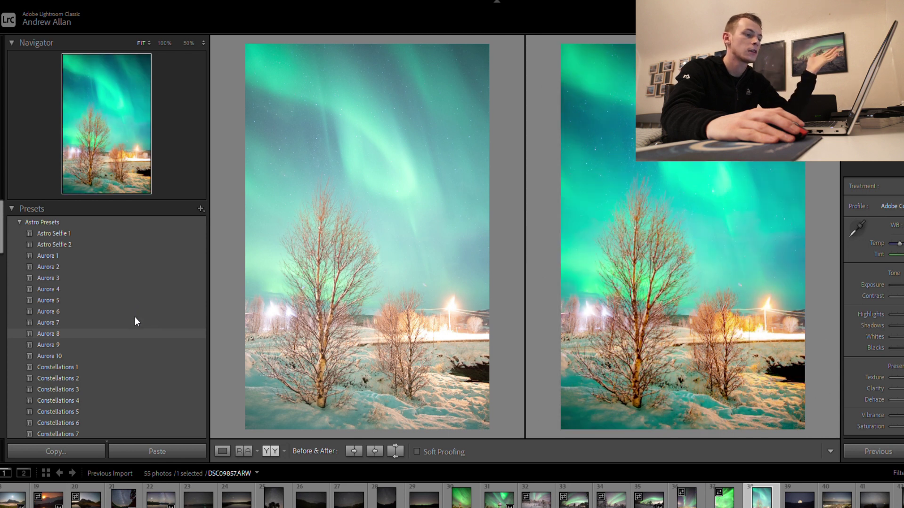
pyautogui.click(134, 318)
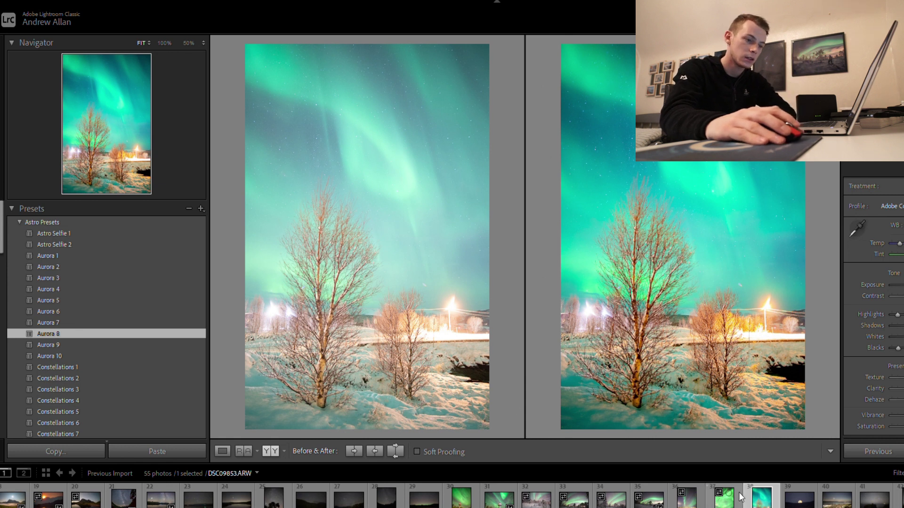
# Step through the Moonrise / Moonsets presets on the wind-turbine moon photo, settling on Moonrise / Moonsets 5.
pyautogui.click(799, 499)
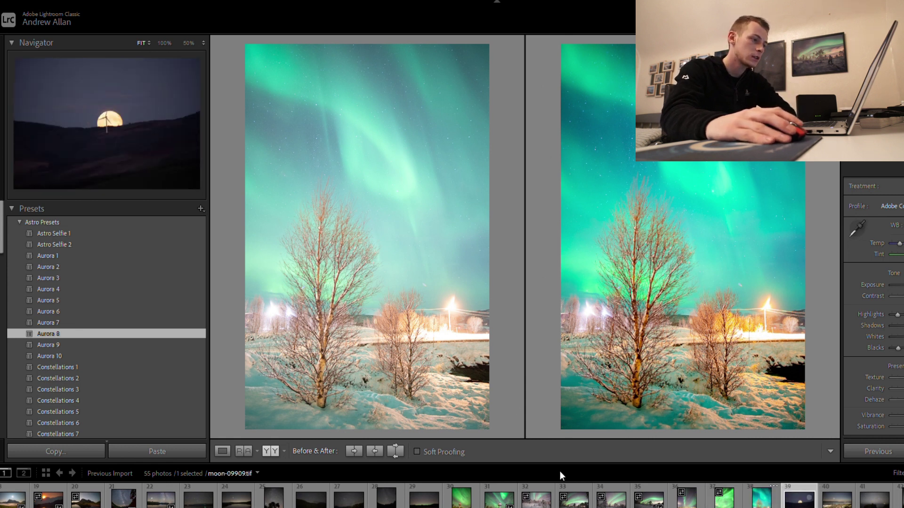
pyautogui.scroll(-10, 149, 353)
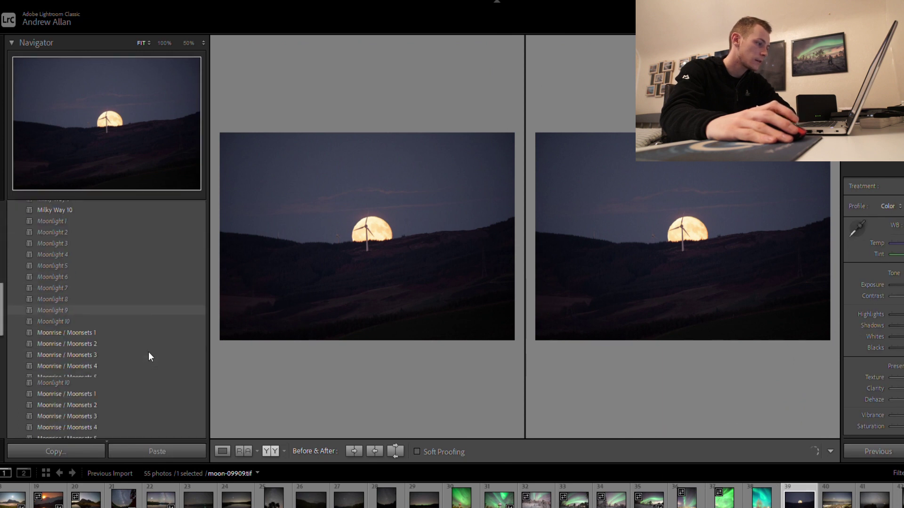
pyautogui.scroll(-2, 142, 330)
pyautogui.click(124, 257)
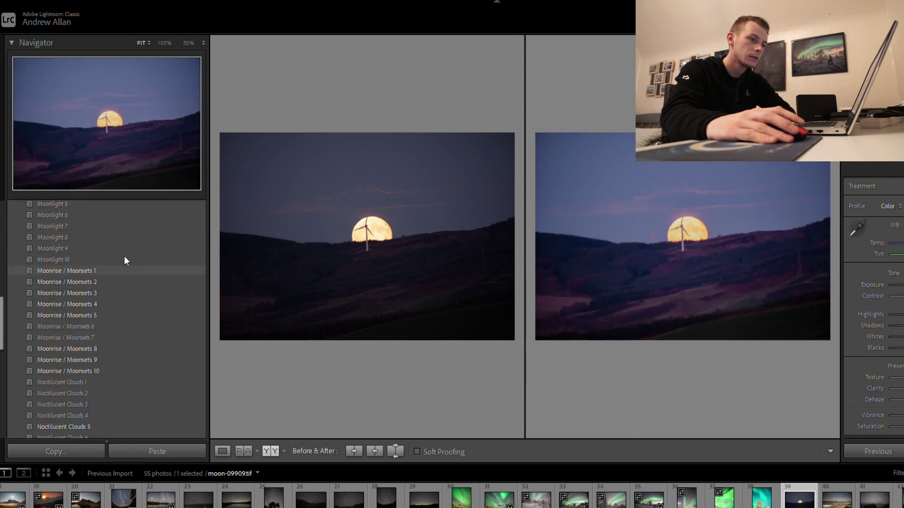
pyautogui.click(124, 267)
pyautogui.click(124, 279)
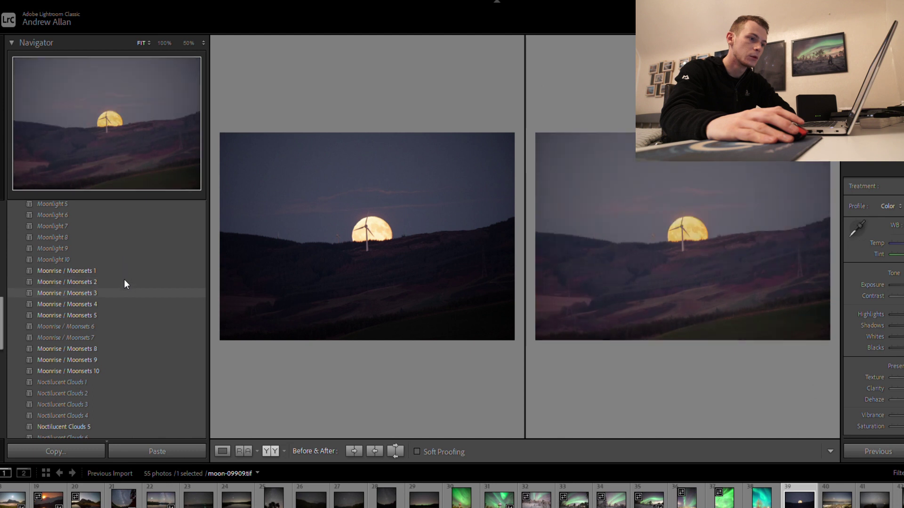
pyautogui.click(124, 284)
pyautogui.click(125, 299)
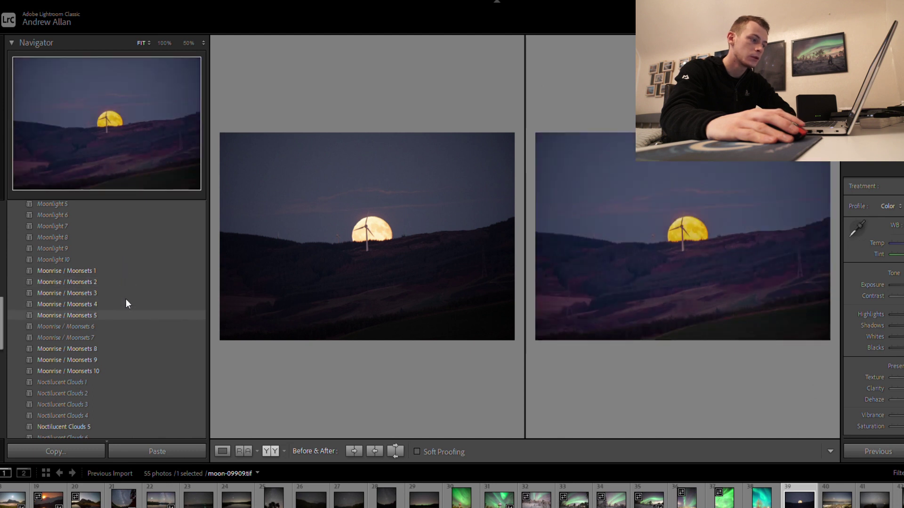
pyautogui.click(126, 313)
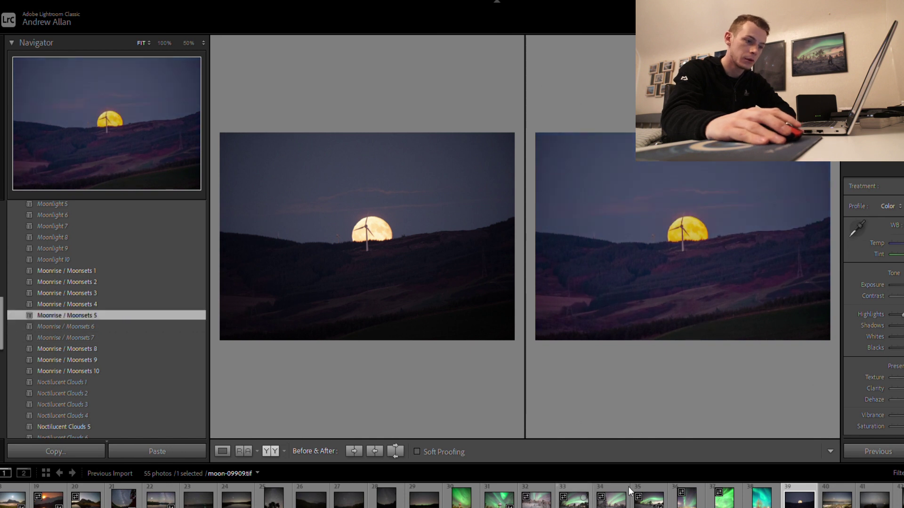
pyautogui.press('Right')
pyautogui.press('Right')
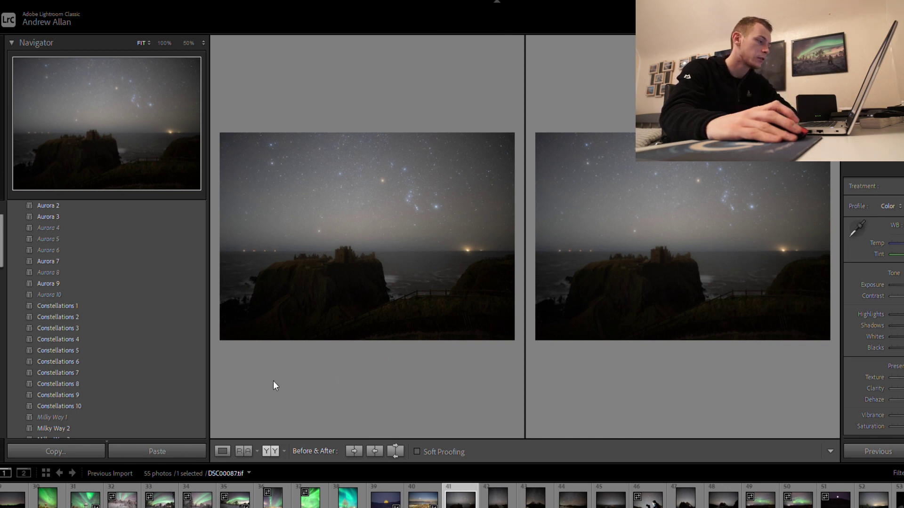
# Apply Constellations 1 to the clifftop castle and Astro Selfie 2 to the DSC00633.ARW stargazer portrait.
pyautogui.click(196, 344)
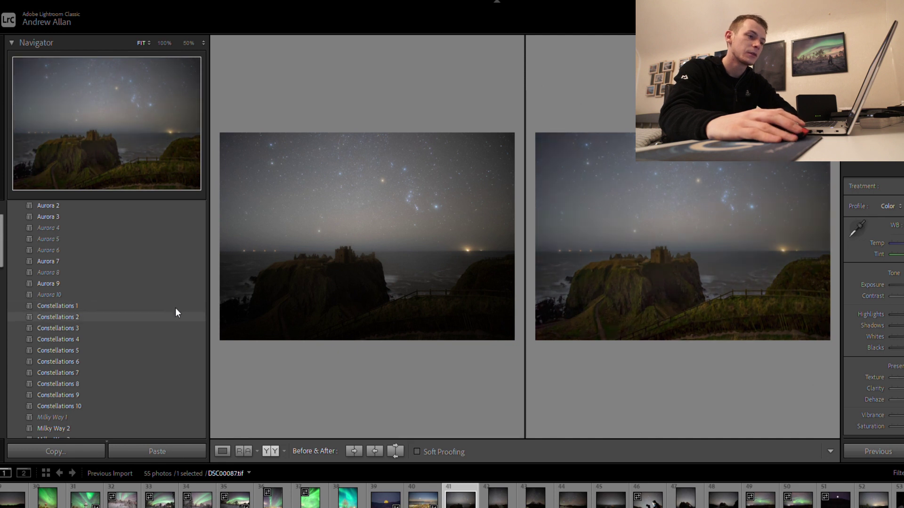
pyautogui.click(176, 305)
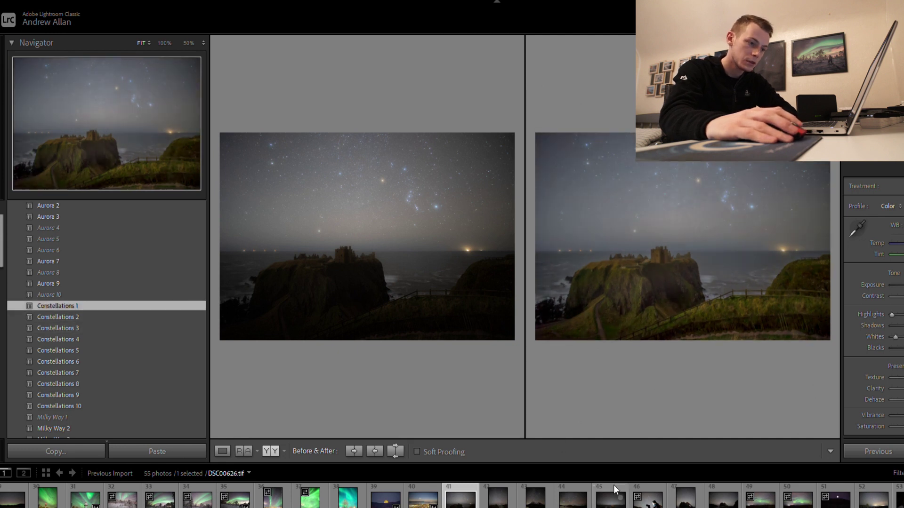
pyautogui.click(650, 502)
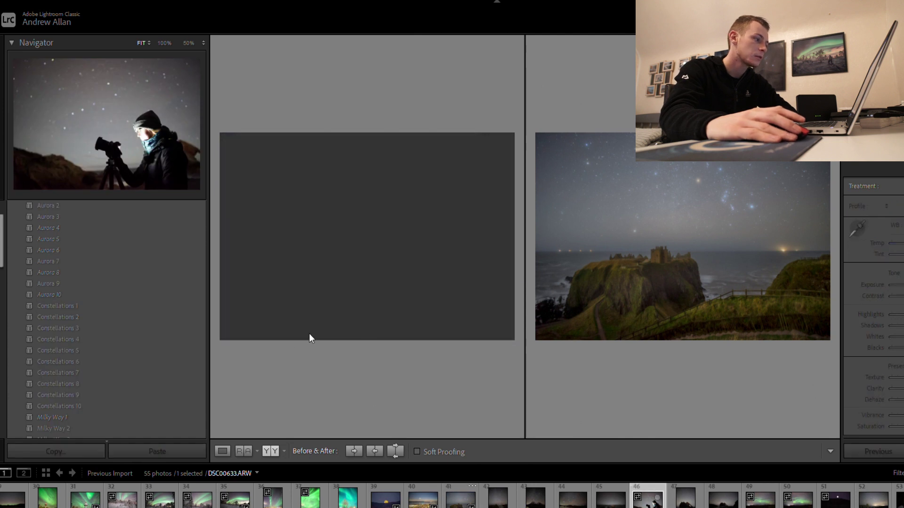
pyautogui.scroll(3, 160, 348)
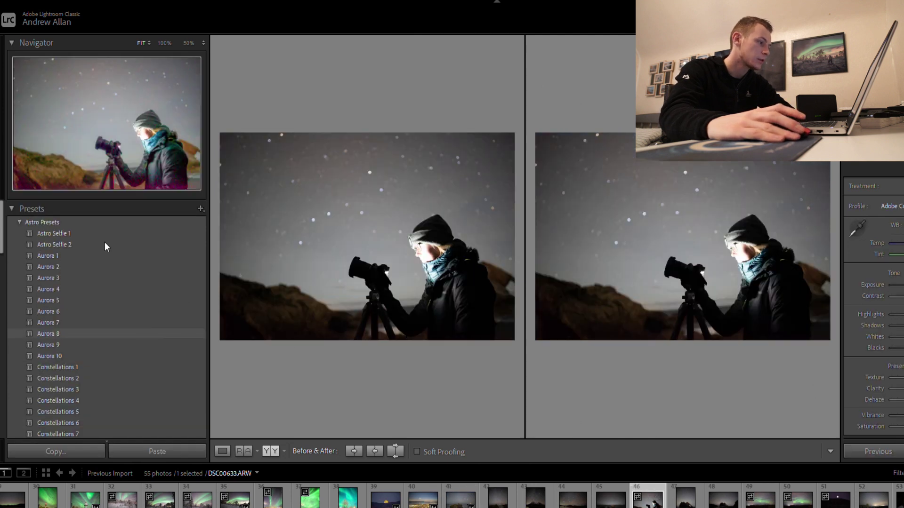
pyautogui.click(103, 224)
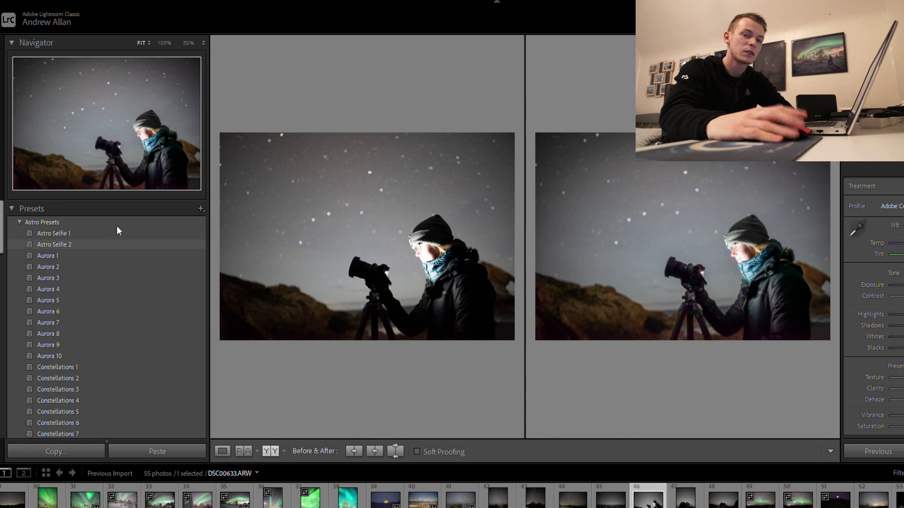
pyautogui.click(116, 229)
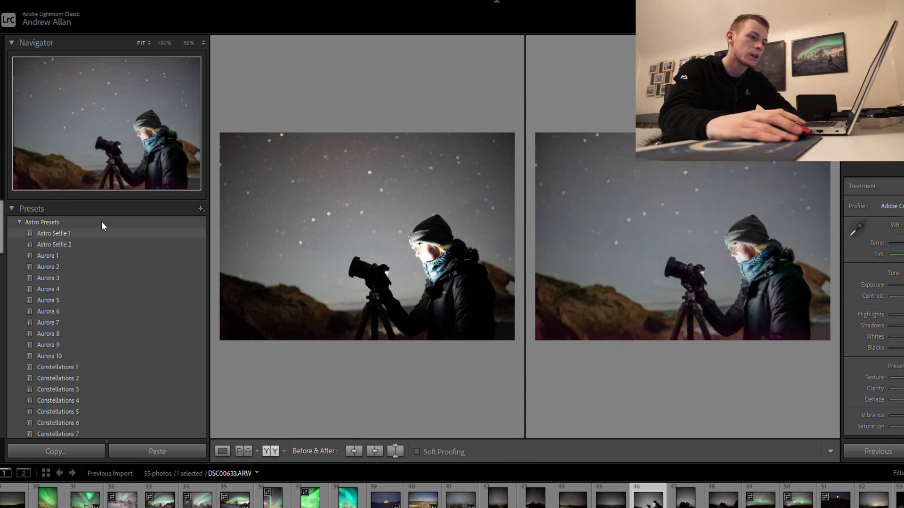
pyautogui.press('Down')
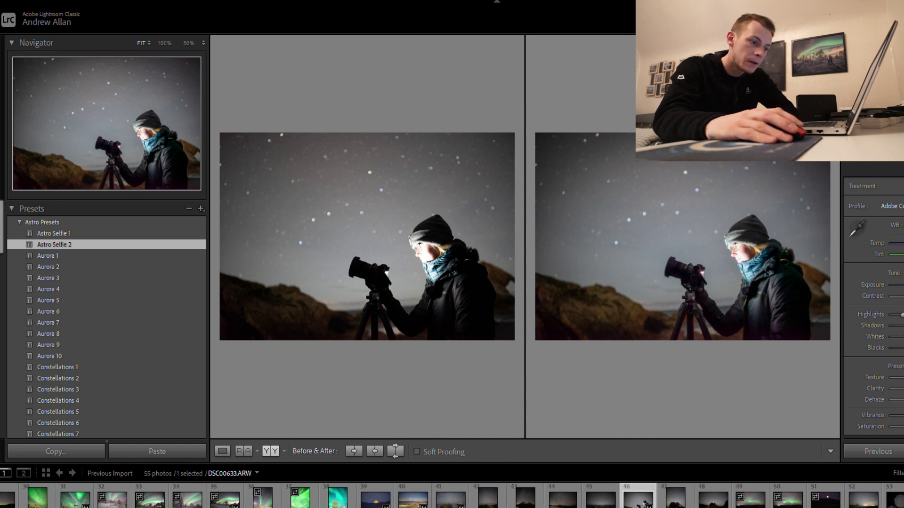
pyautogui.press('Right')
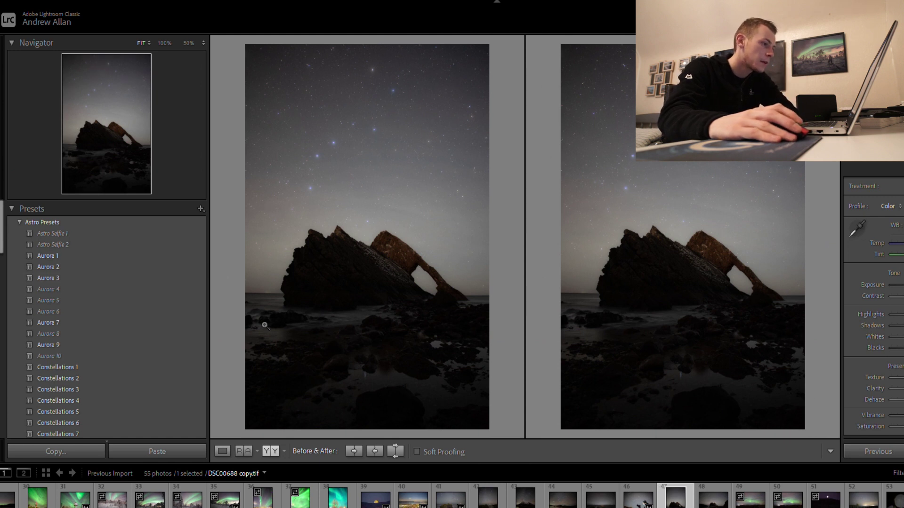
# Find the Sunrise / Sunset group and apply Sunrise / Sunset 2 to the lake sunset photo.
pyautogui.scroll(-5, 160, 344)
pyautogui.moveTo(108, 233)
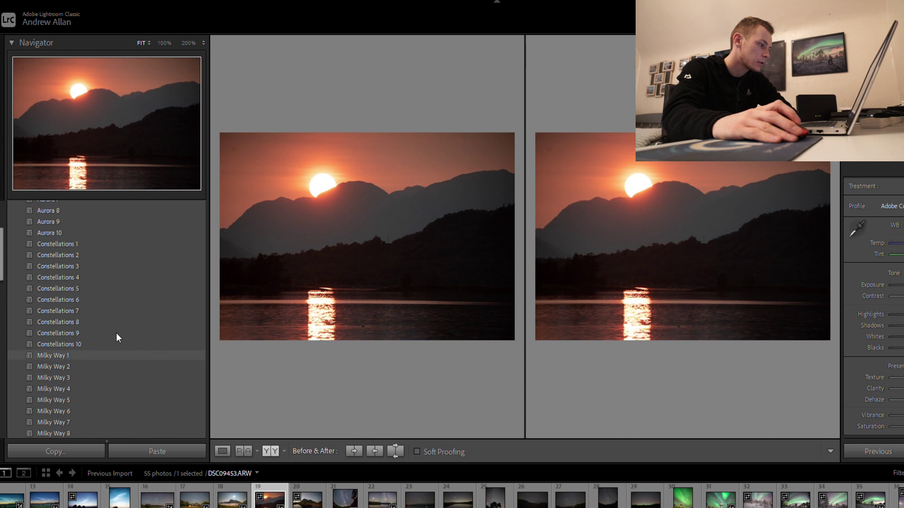
pyautogui.scroll(-5, 117, 337)
pyautogui.scroll(-3, 129, 324)
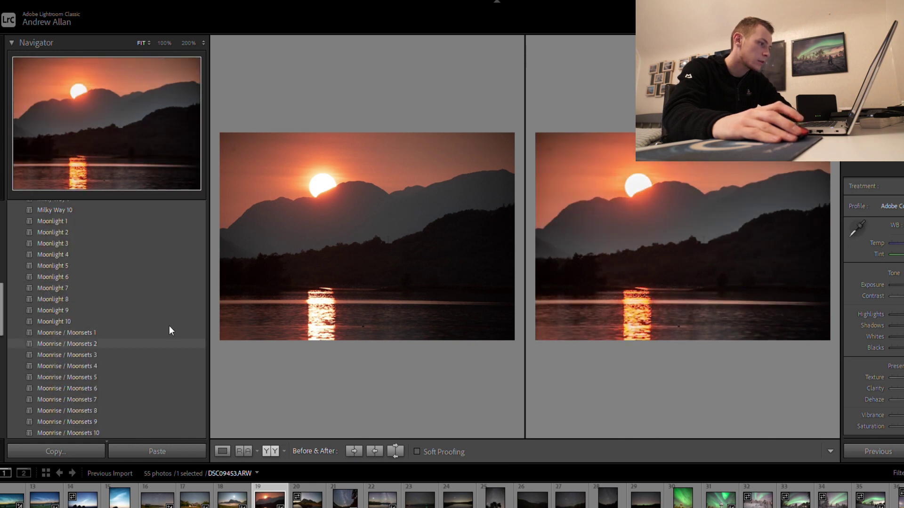
pyautogui.scroll(-10, 123, 342)
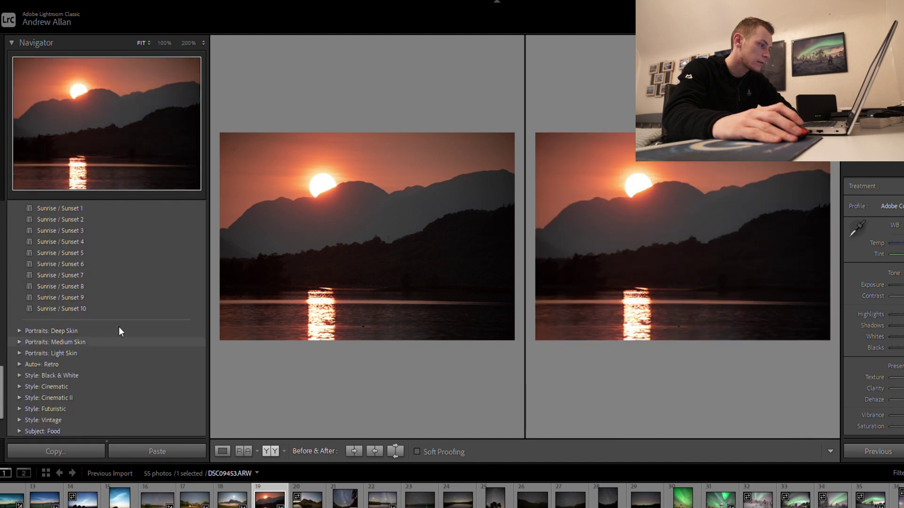
pyautogui.scroll(3, 119, 327)
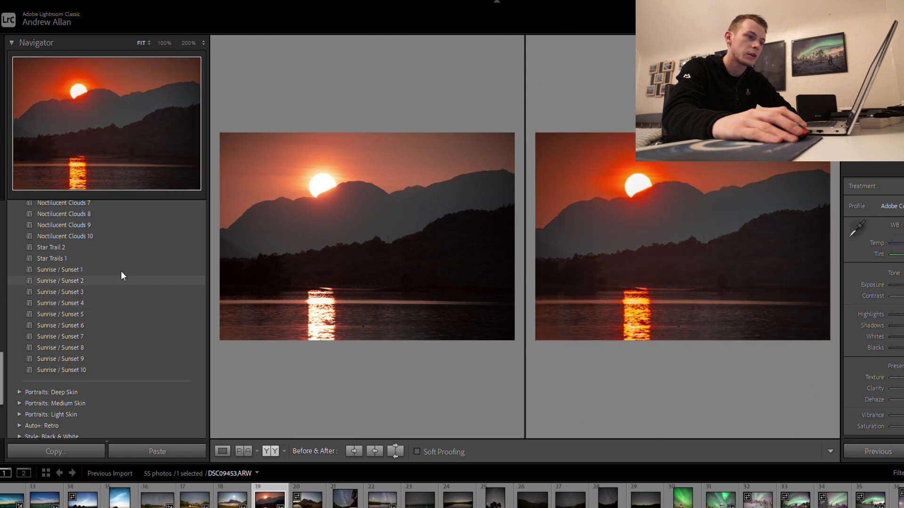
pyautogui.click(121, 273)
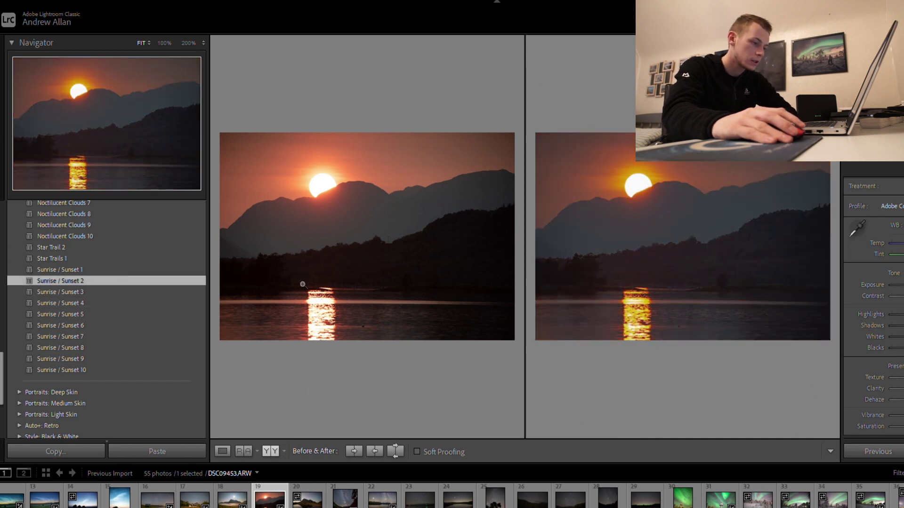
pyautogui.click(496, 498)
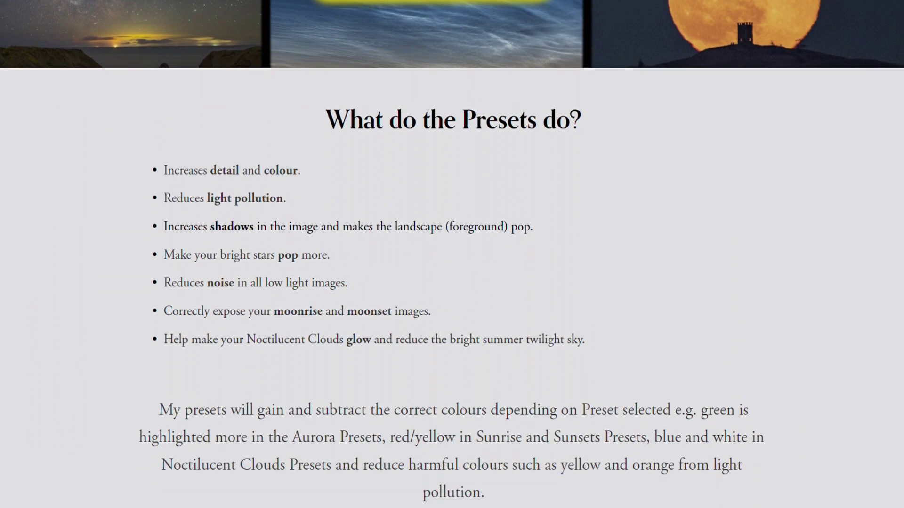
# Scroll the Astro Preset Pack page down to the pack contents (10x Milky Way, Constellations, Moonlight, 2x Star Trails).
pyautogui.scroll(-10, 452, 254)
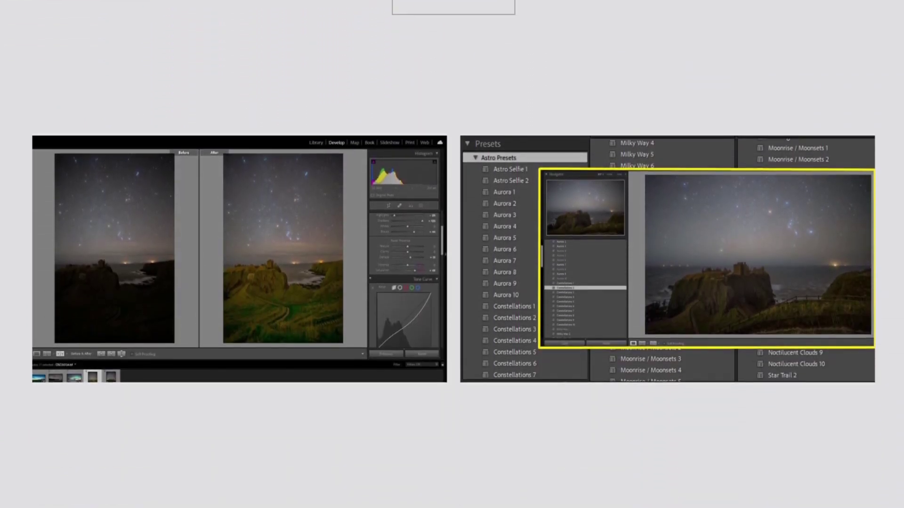
pyautogui.scroll(-10, 452, 254)
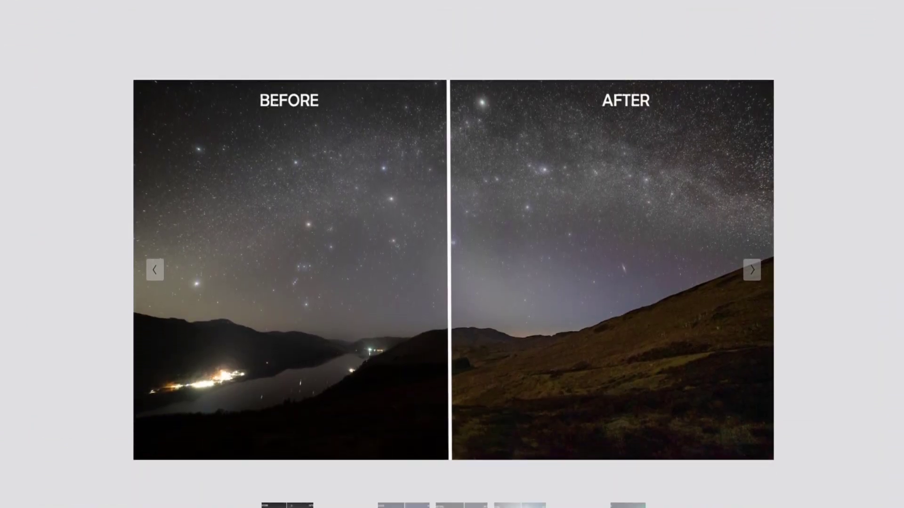
pyautogui.scroll(-10, 452, 254)
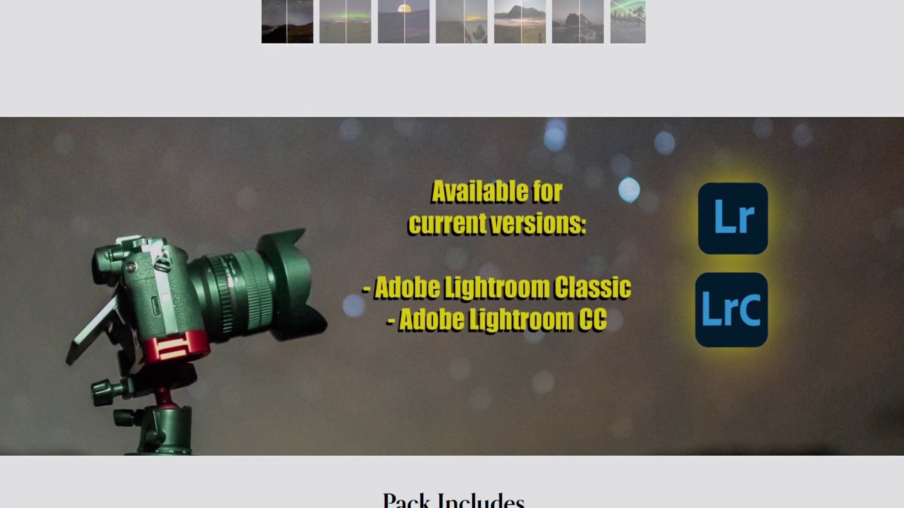
pyautogui.scroll(-10, 452, 254)
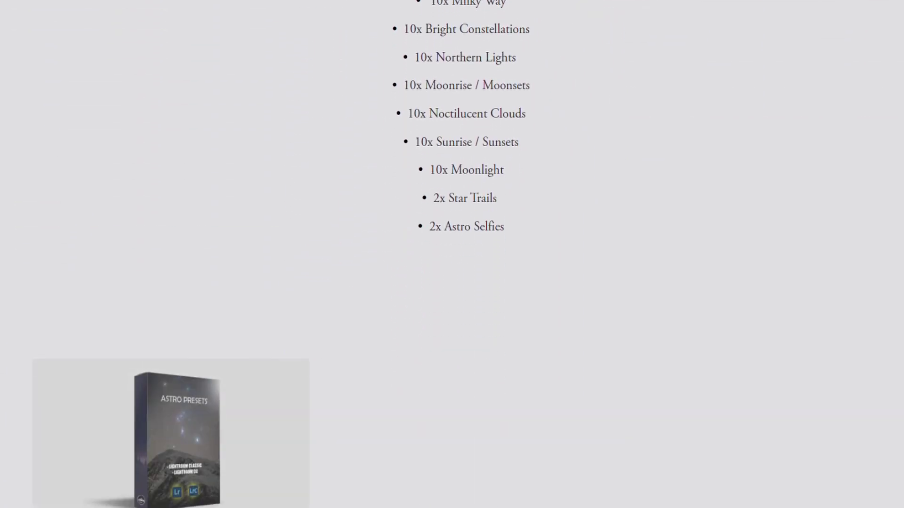
pyautogui.scroll(-5, 452, 254)
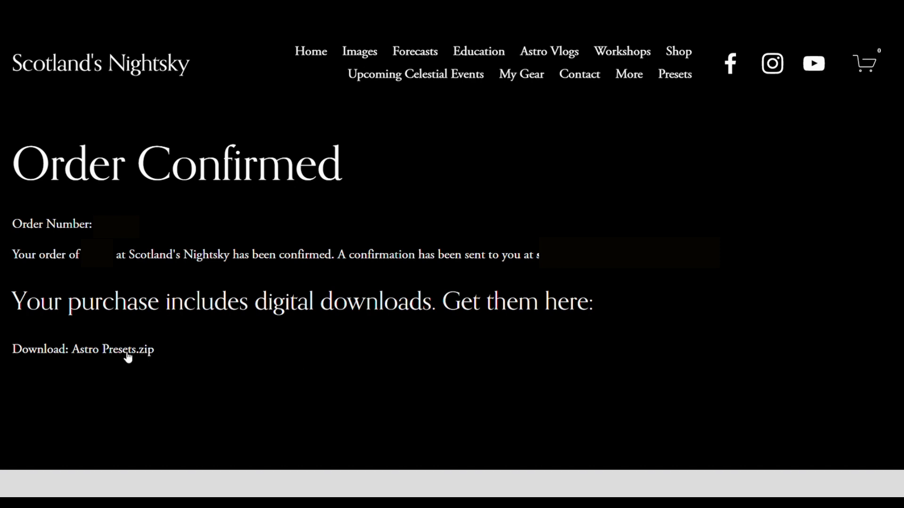
# Scroll down the Scotland's Nightsky page to the Astro Presets.zip download.
pyautogui.scroll(-2, 127, 358)
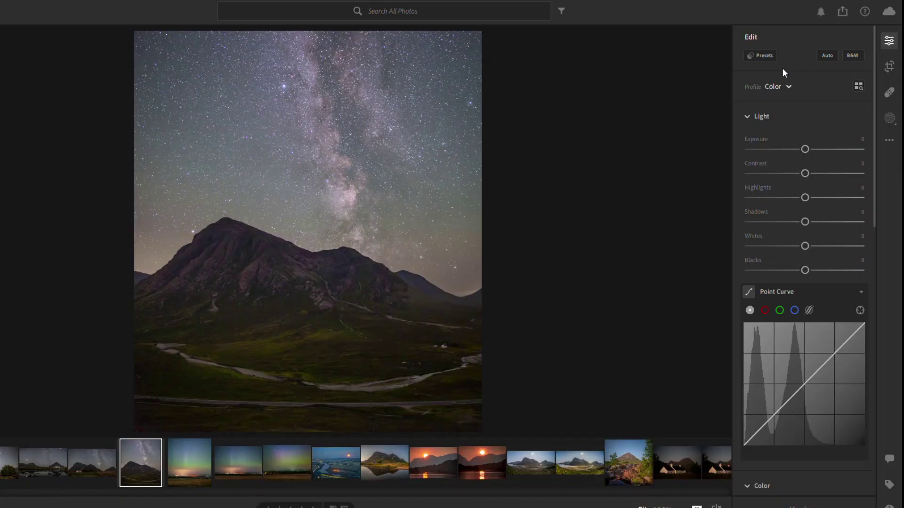
# Open the Edit panel's preset list and its extra options menu to reach Import Presets.
pyautogui.click(760, 46)
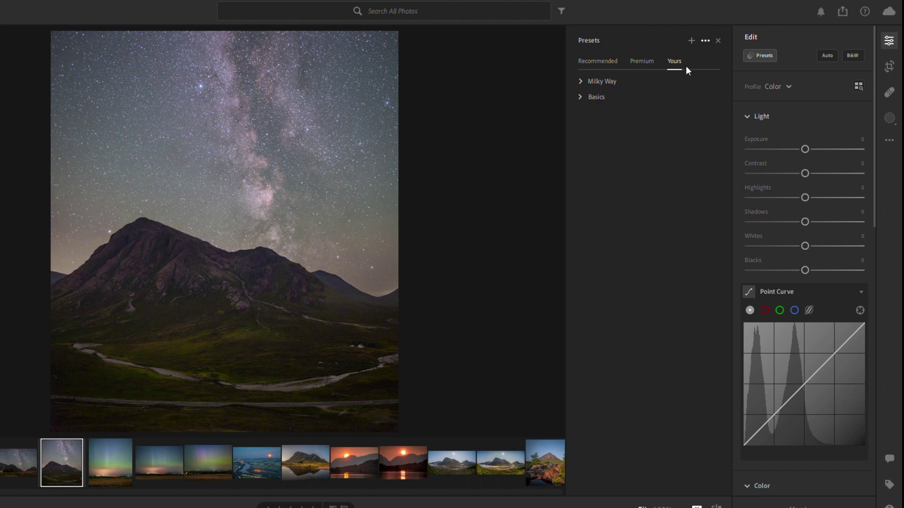
pyautogui.click(705, 40)
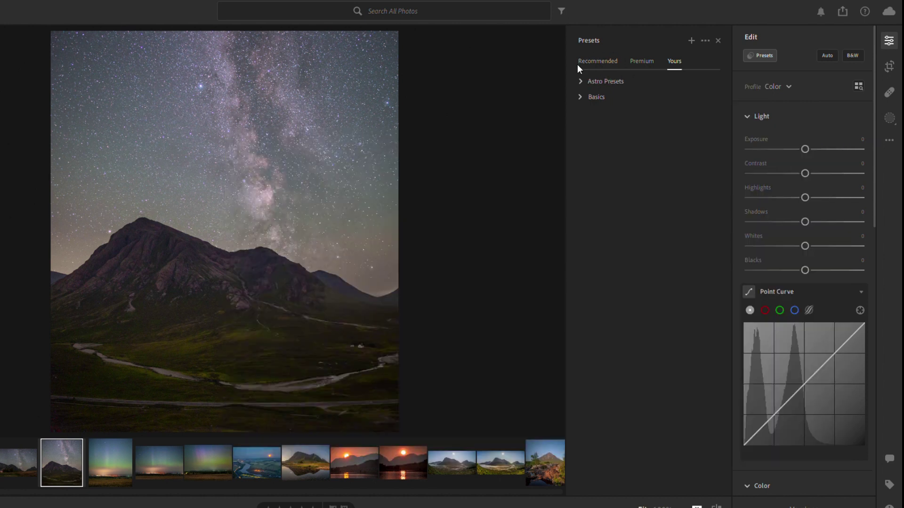
# Expand the imported Astro Presets group and scroll down its preset list.
pyautogui.click(607, 81)
pyautogui.moveTo(730, 100); pyautogui.dragTo(722, 299)
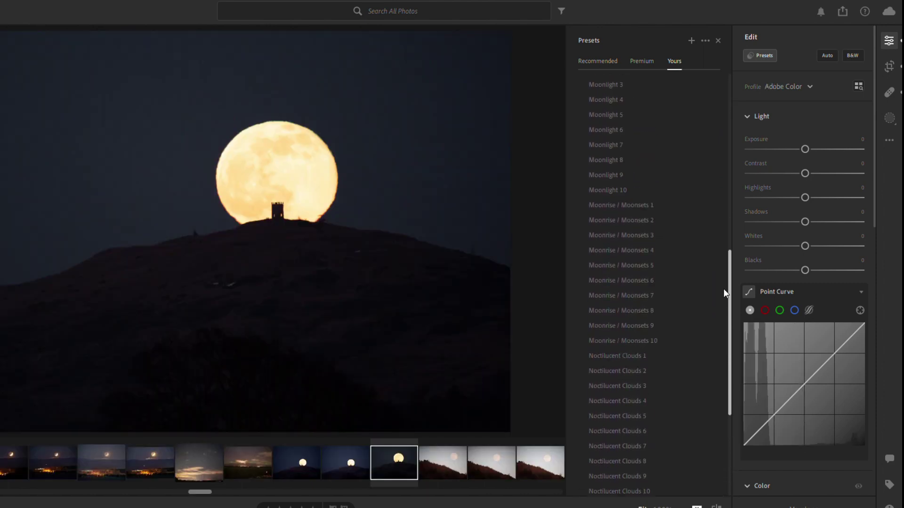
# Scroll the Yours preset list to review the Moonlight, Moonrise / Moonsets and Noctilucent Clouds presets.
pyautogui.moveTo(726, 293); pyautogui.dragTo(704, 281)
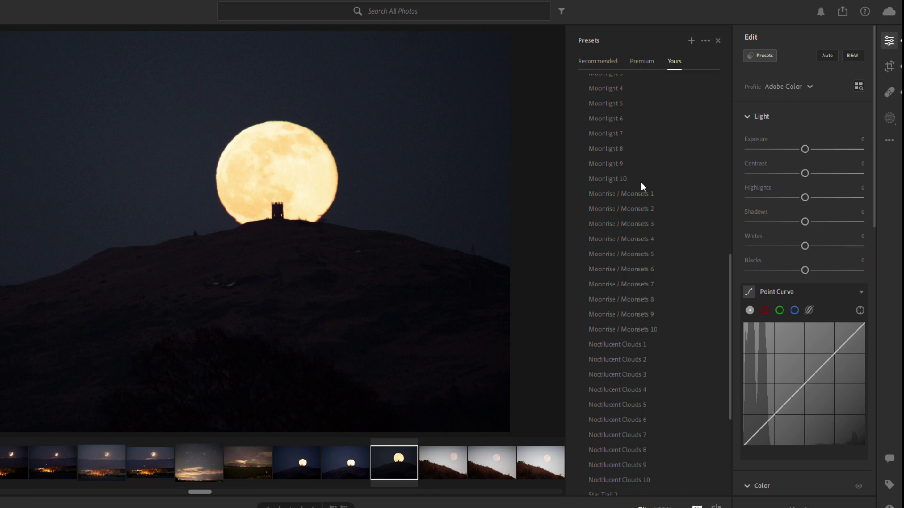